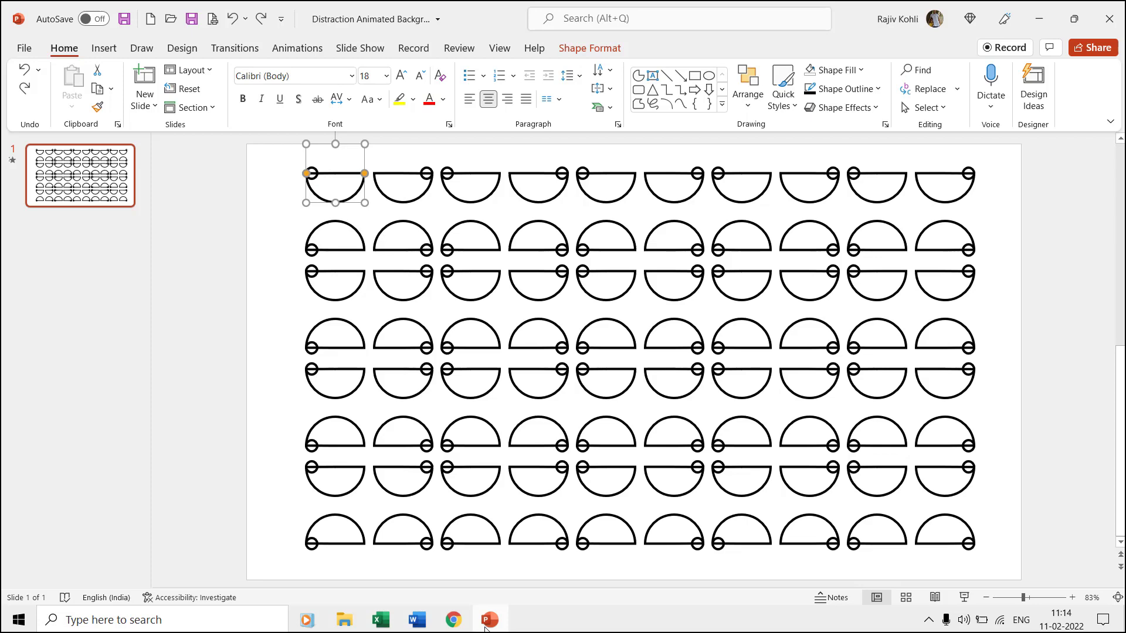
- Watch the Distraction reference shot in Chrome, then bring up the designer's Dribbble profile of shots
left_click(446, 623)
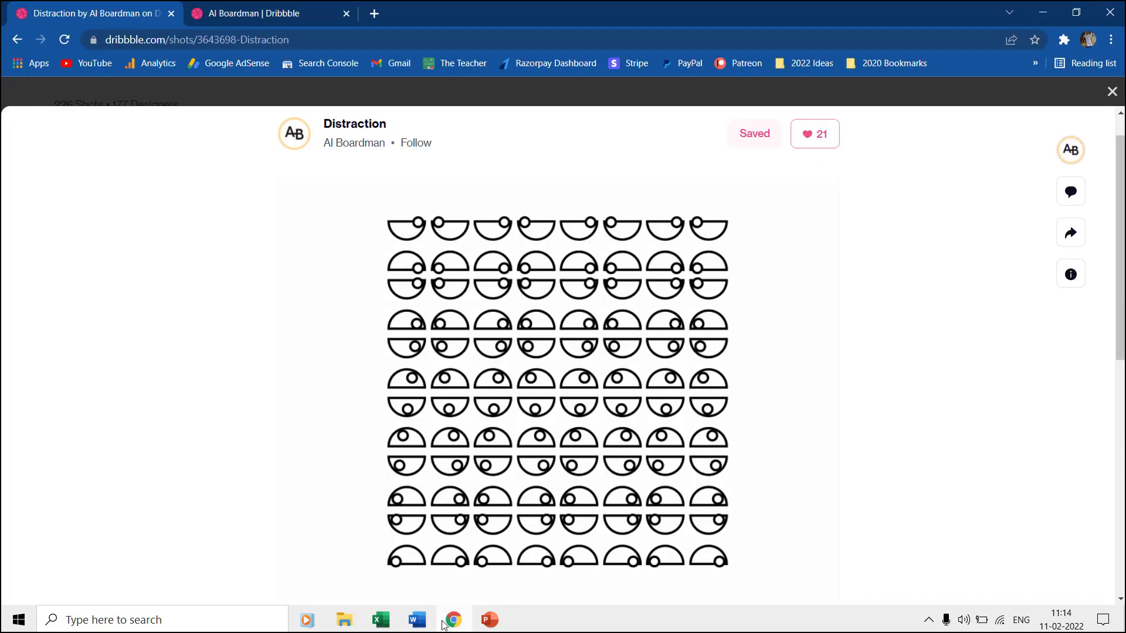
left_click(234, 16)
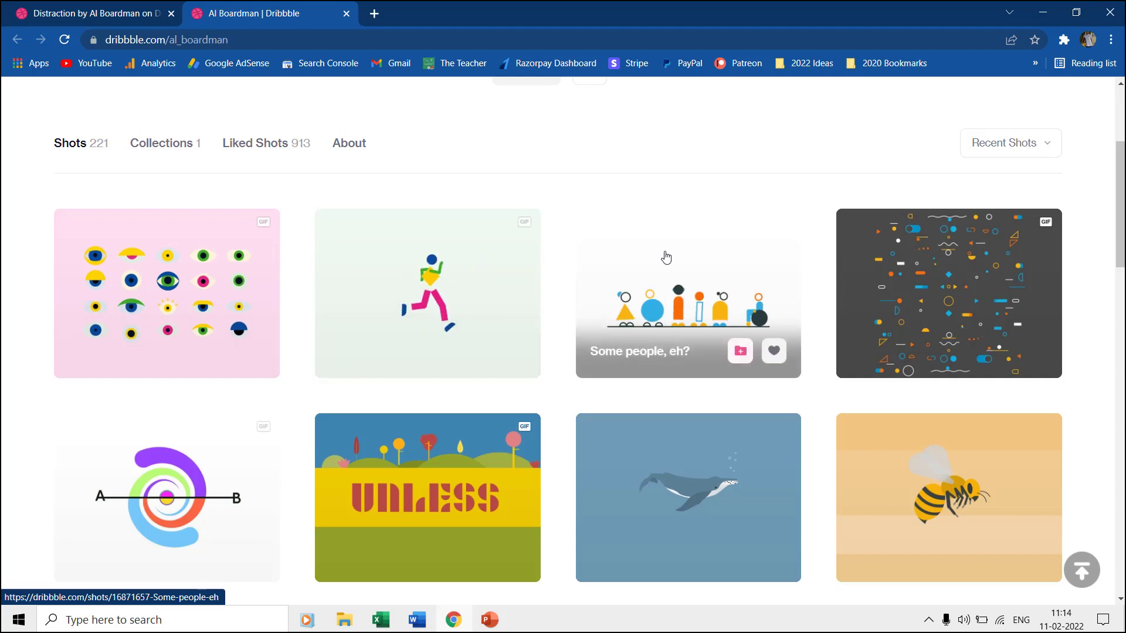
- Back in PowerPoint, play the half-circle slide, then browse its shapes in the Selection Pane
left_click(495, 624)
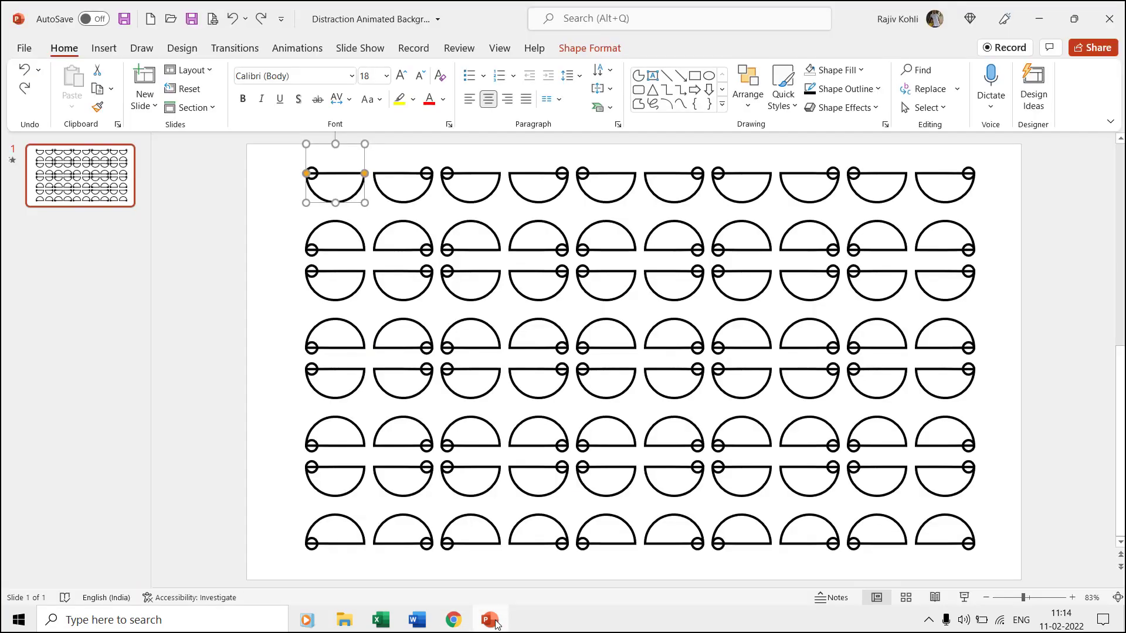
left_click(965, 599)
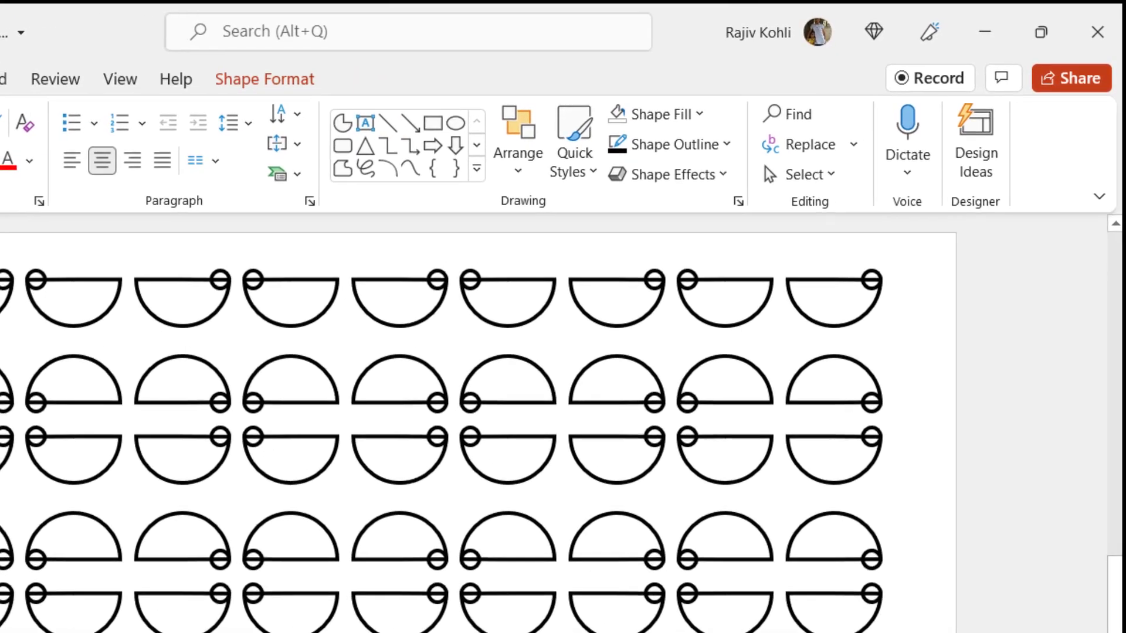
left_click(793, 178)
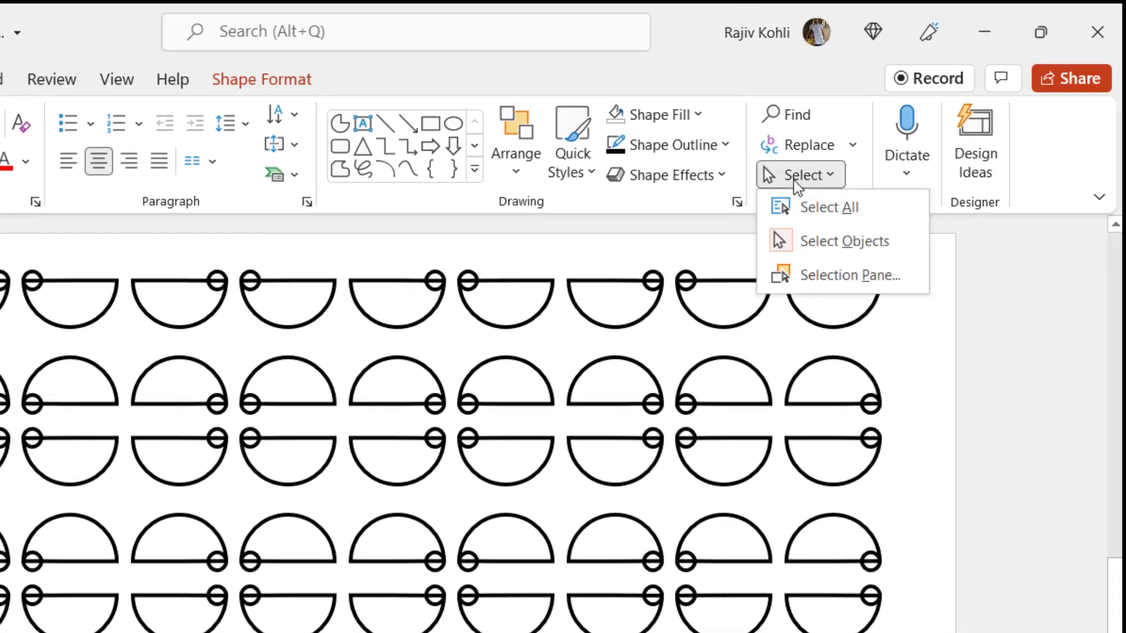
left_click(817, 271)
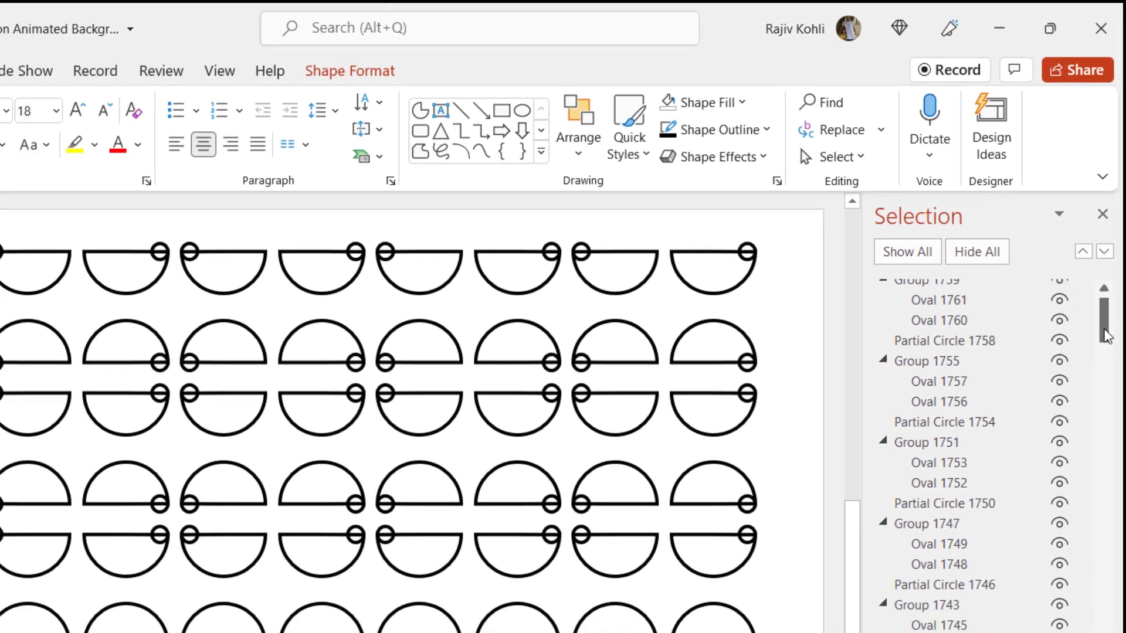
left_click_drag(1097, 343, 1097, 632)
left_click_drag(1112, 521, 1101, 205)
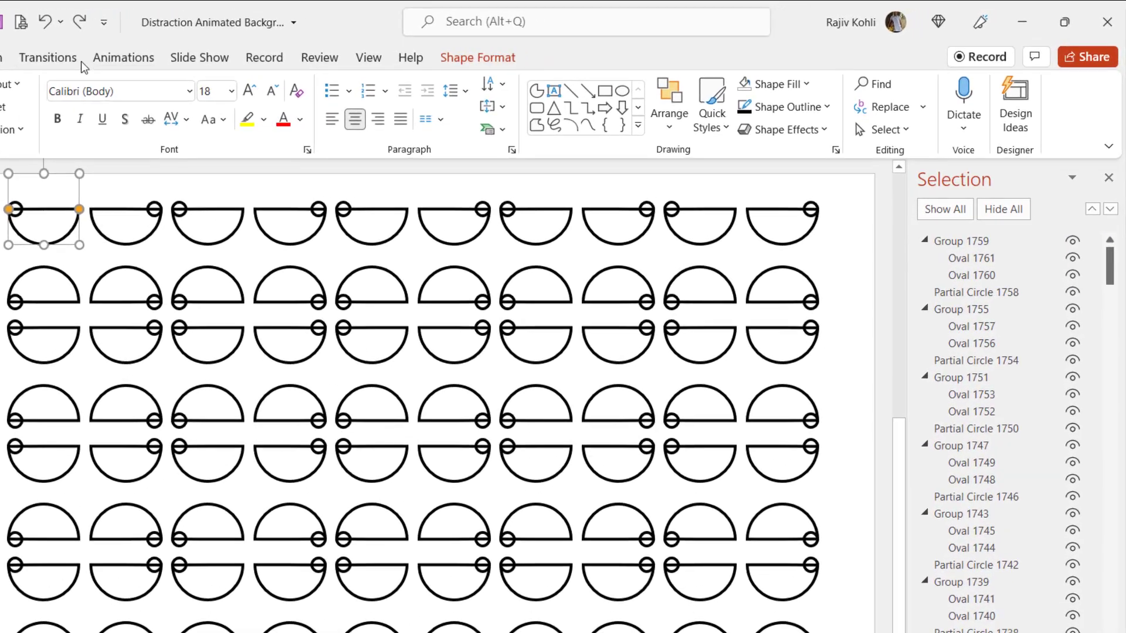
scroll(683, 49, "down", 5)
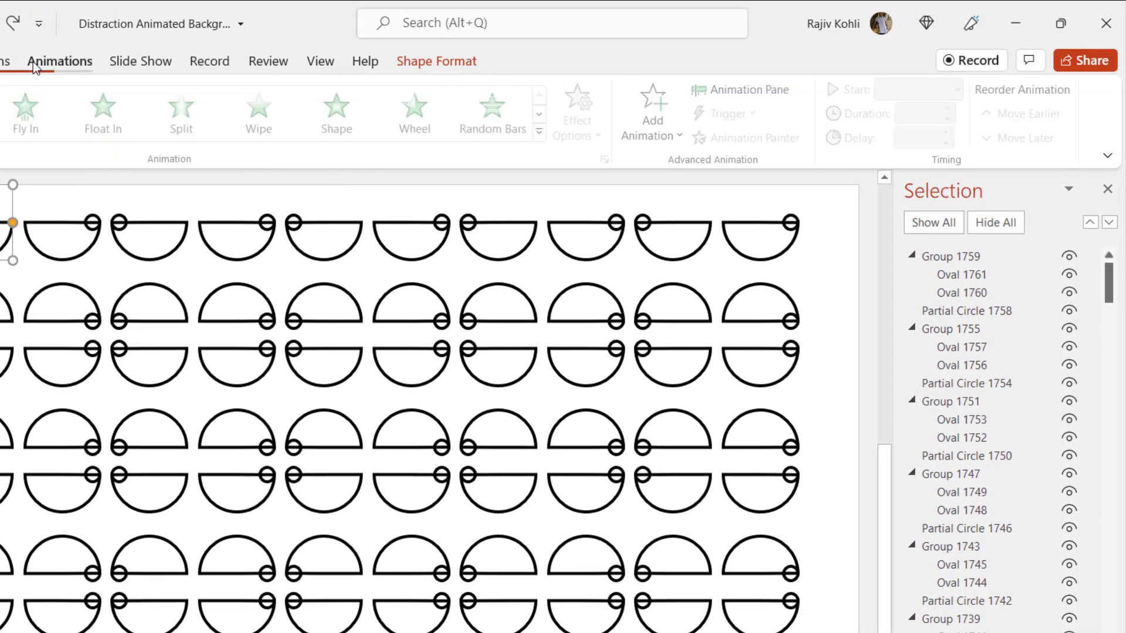
- Show the Animation Pane and select the half-circle groups to see their effects
left_click(730, 89)
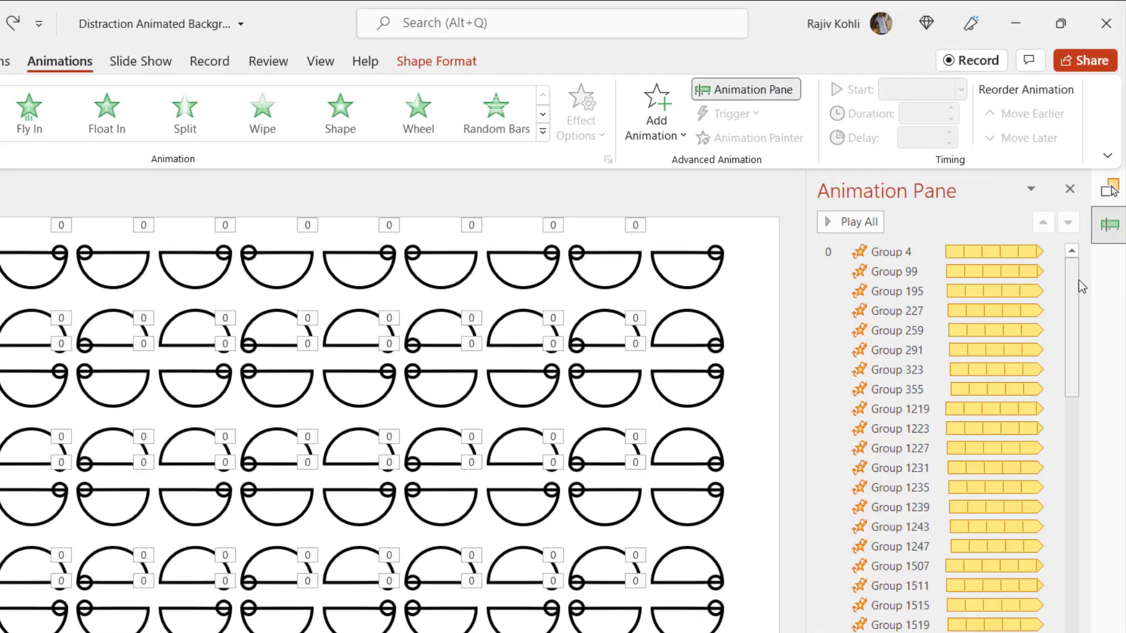
left_click_drag(1077, 280, 1077, 243)
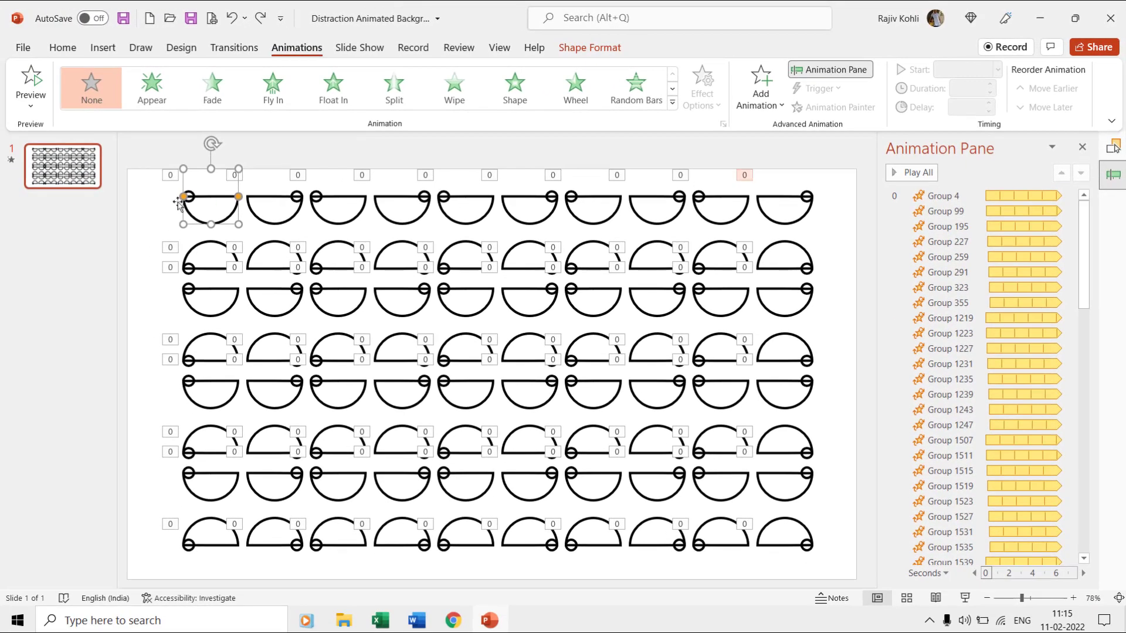
left_click(204, 268)
scroll(204, 267, "down", 1)
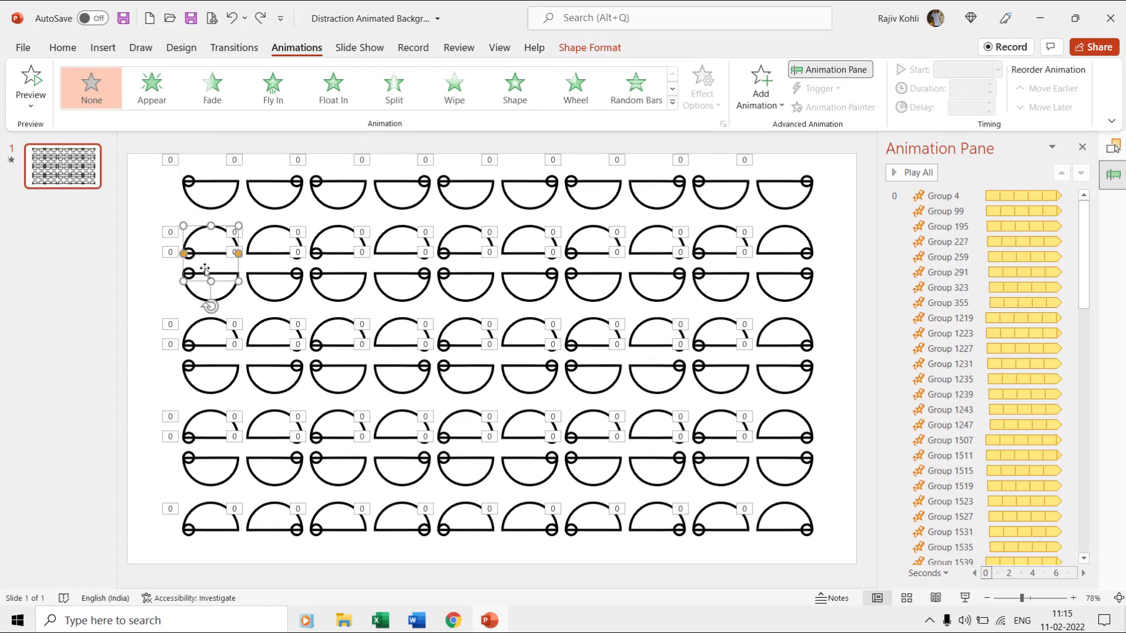
left_click(214, 184)
scroll(214, 185, "up", 1)
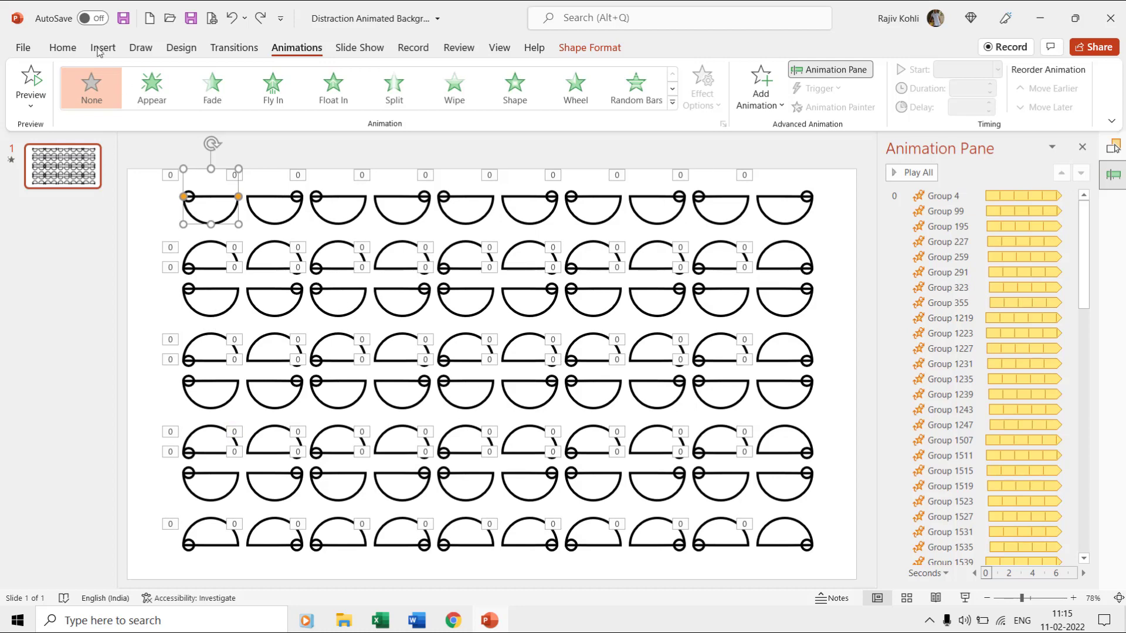
- Add a new blank slide and place a blue oval circle on it
left_click(62, 48)
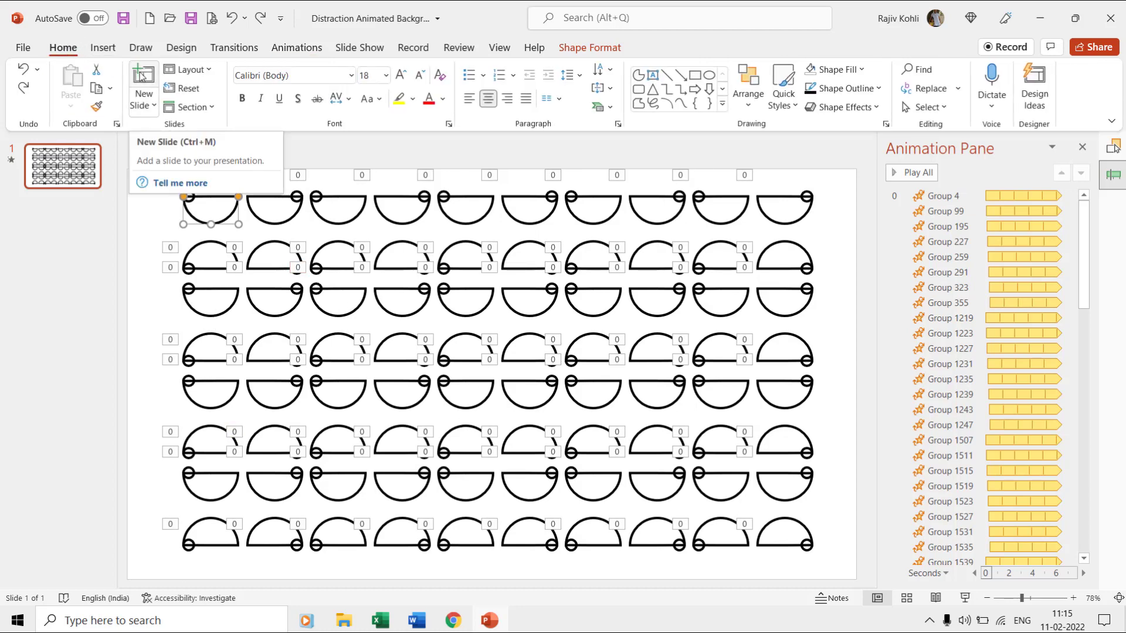
left_click(142, 77)
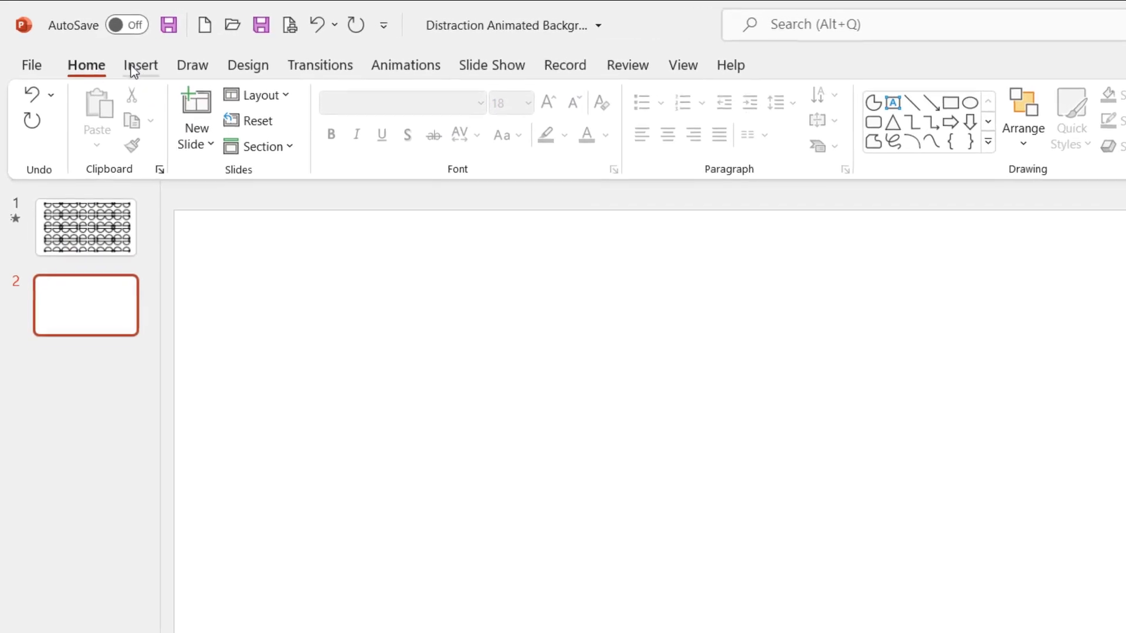
left_click(103, 48)
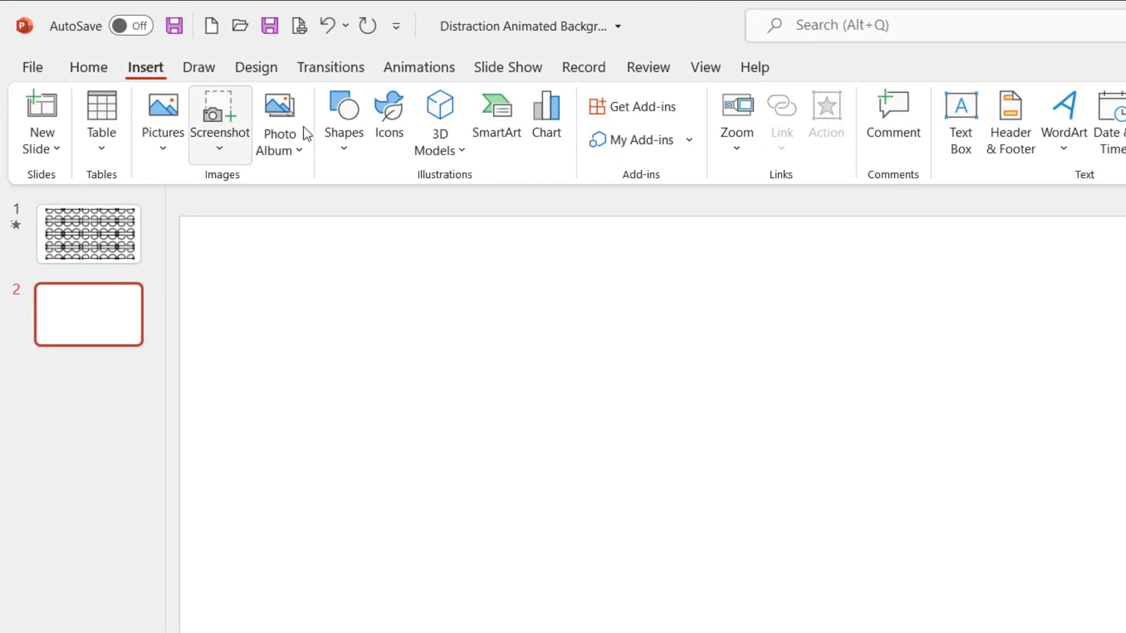
left_click(345, 132)
left_click(434, 211)
left_click(465, 376)
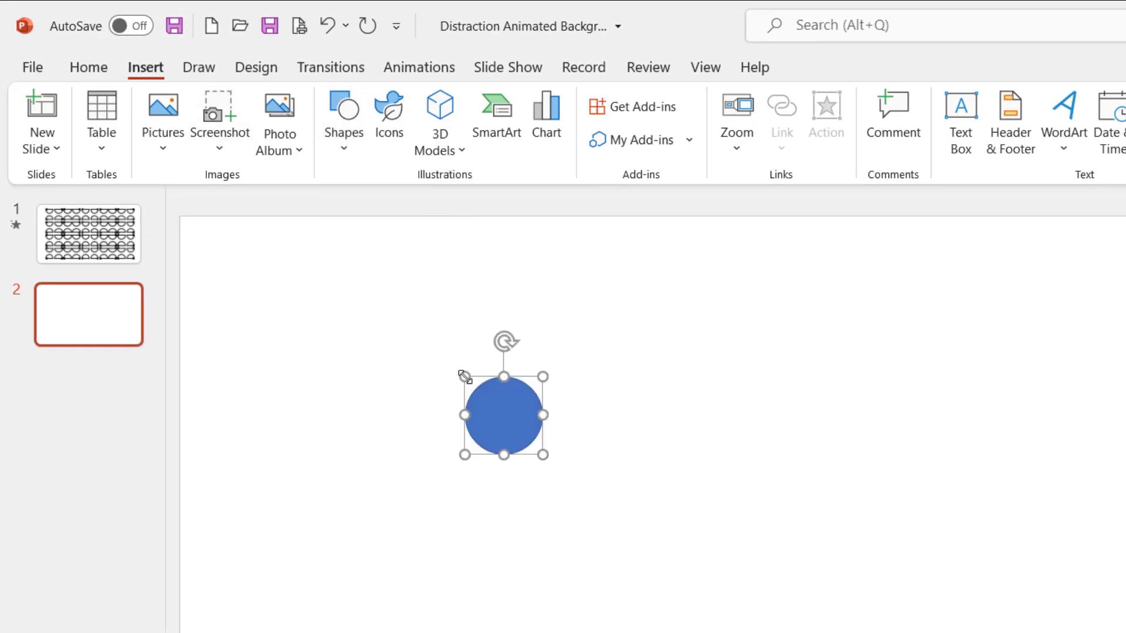
- Draw a rectangle covering the circle's top half
left_click(145, 68)
left_click(344, 138)
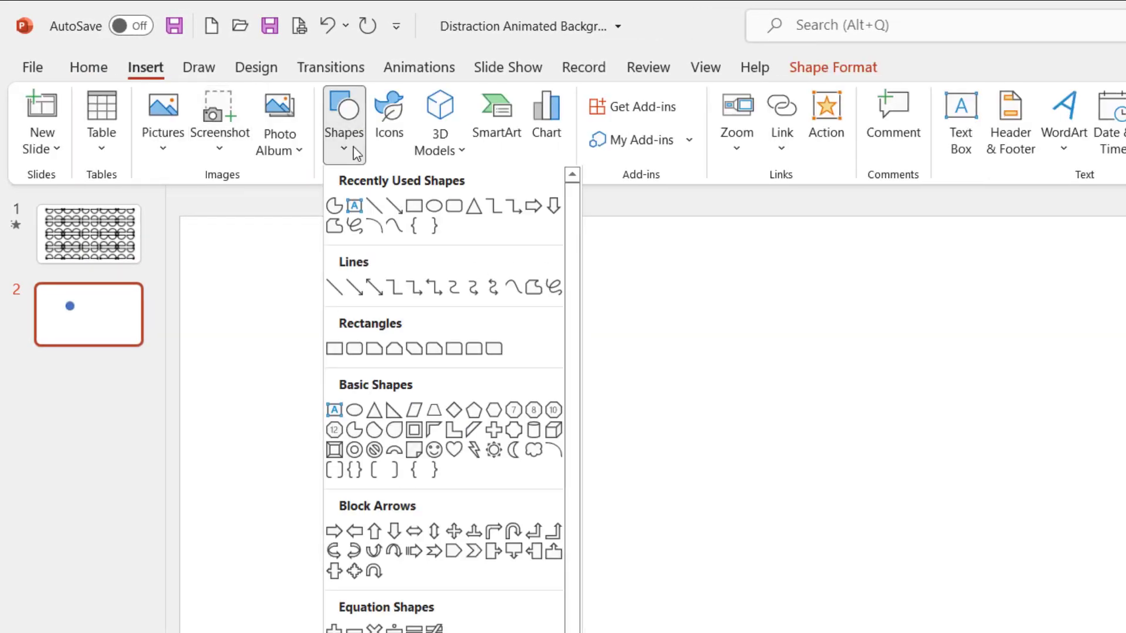
left_click(433, 207)
left_click_drag(423, 350, 620, 413)
- Subtract the rectangle from the circle and set the resulting half-circle to No Fill
left_click(508, 440)
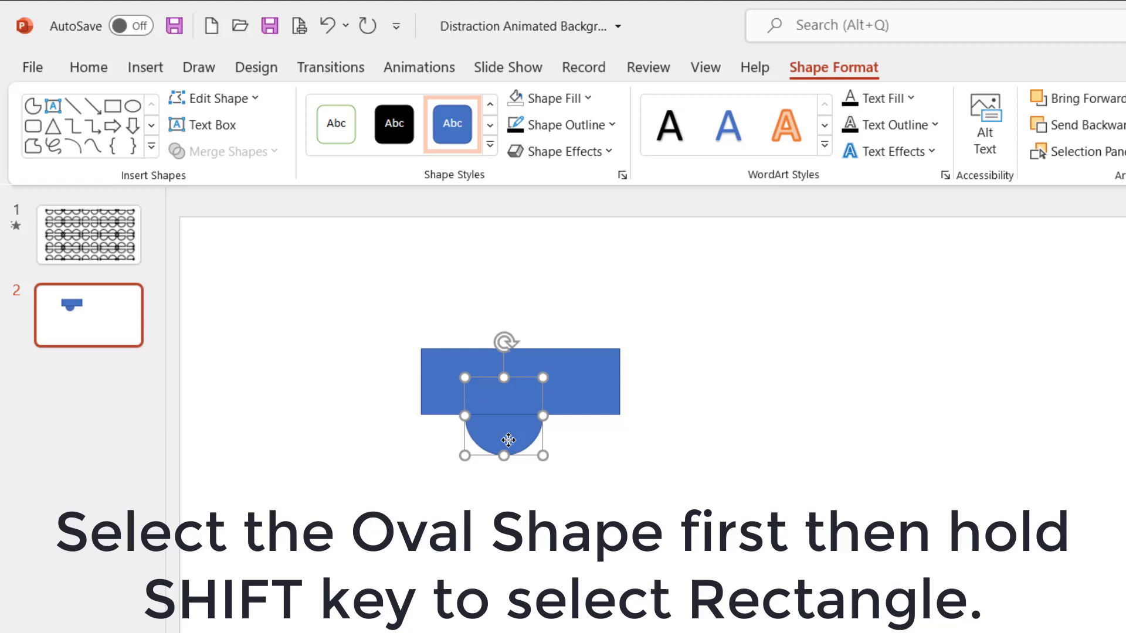
left_click(607, 381, "shift")
left_click(239, 152)
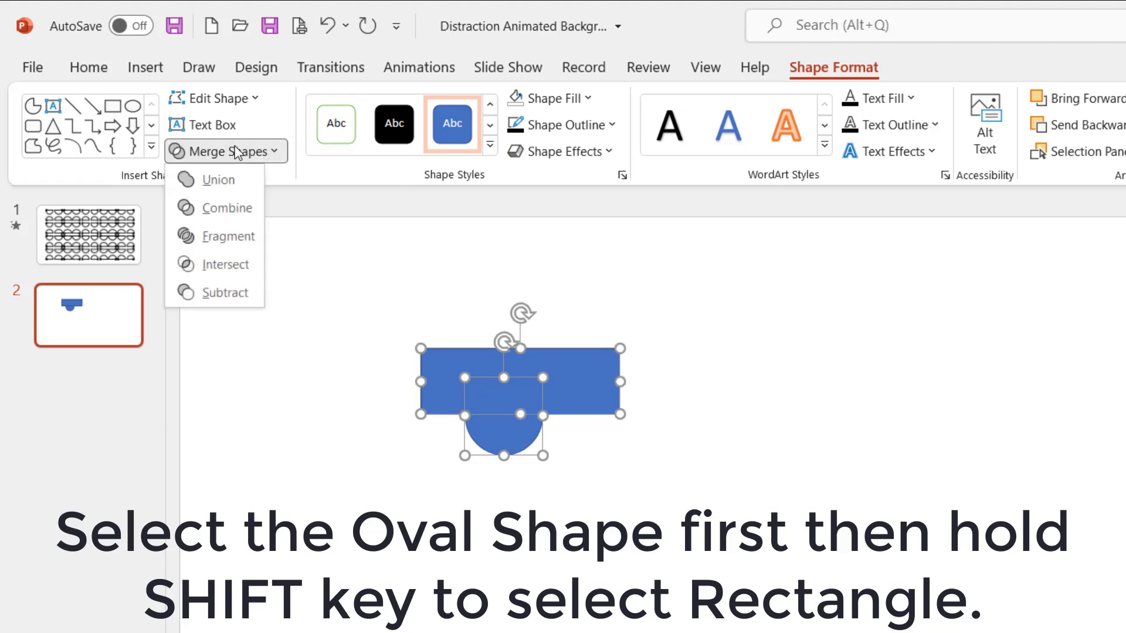
left_click(237, 298)
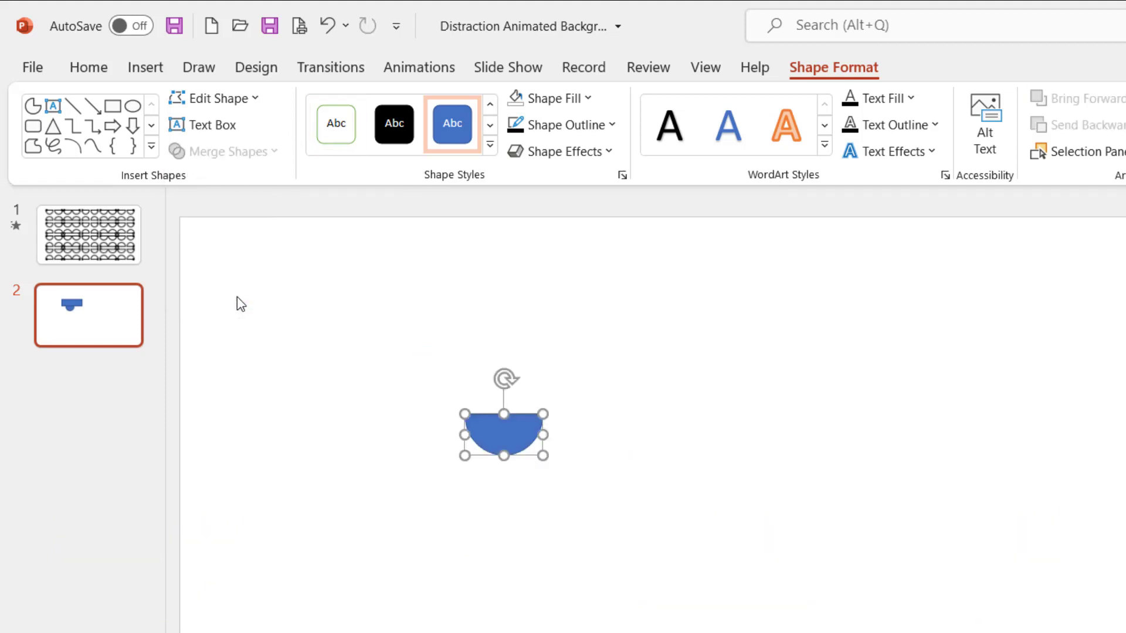
scroll(410, 476, "up", 1)
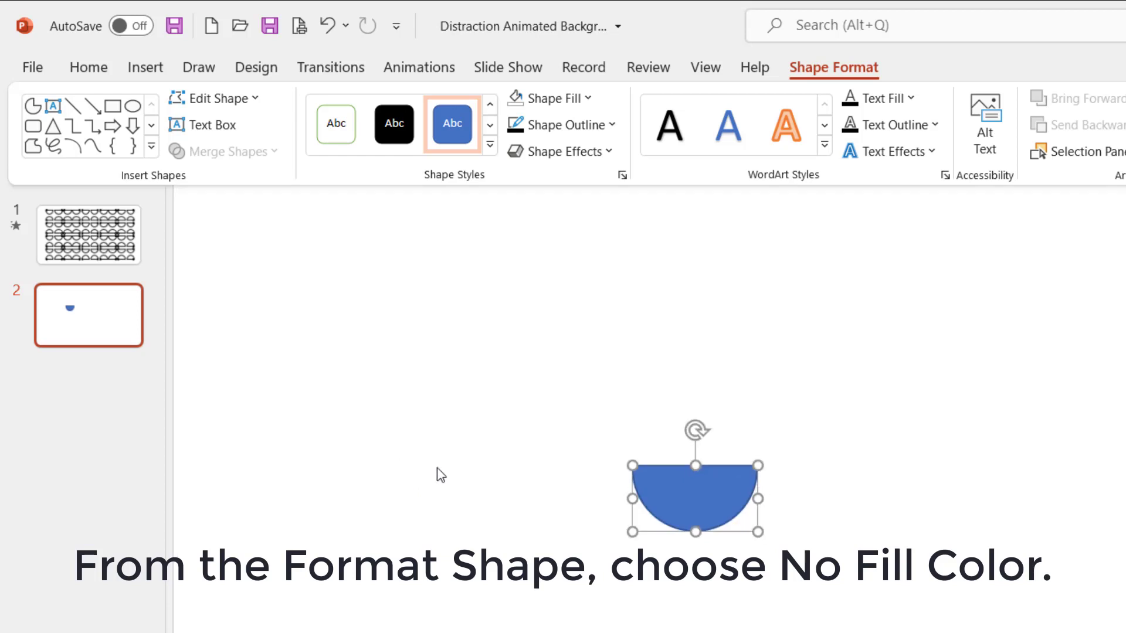
left_click(686, 492)
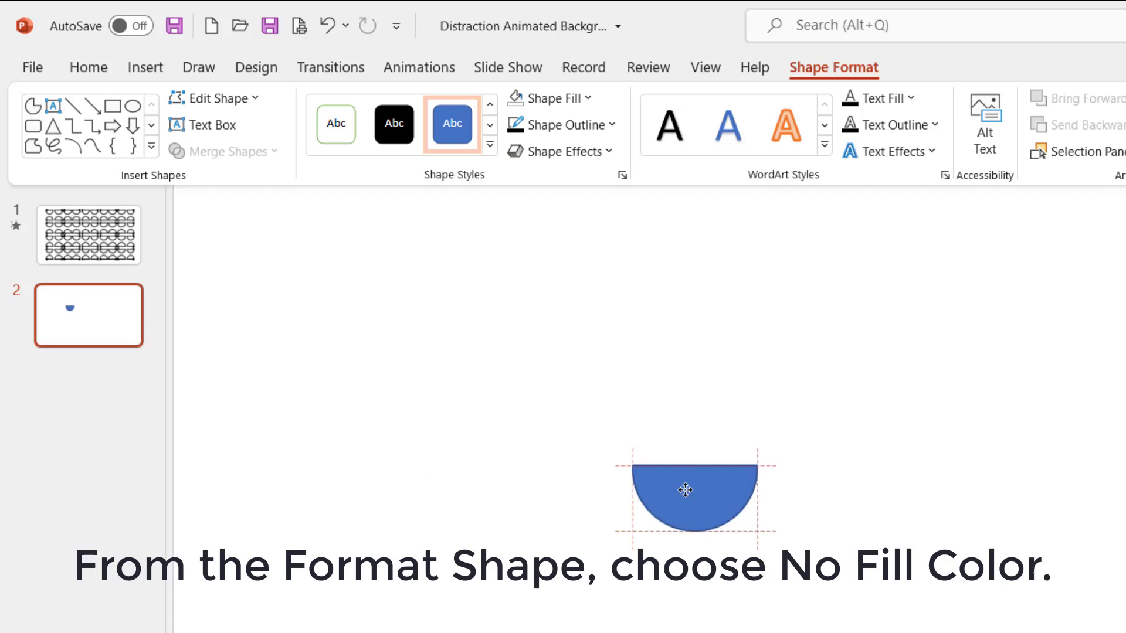
left_click(567, 106)
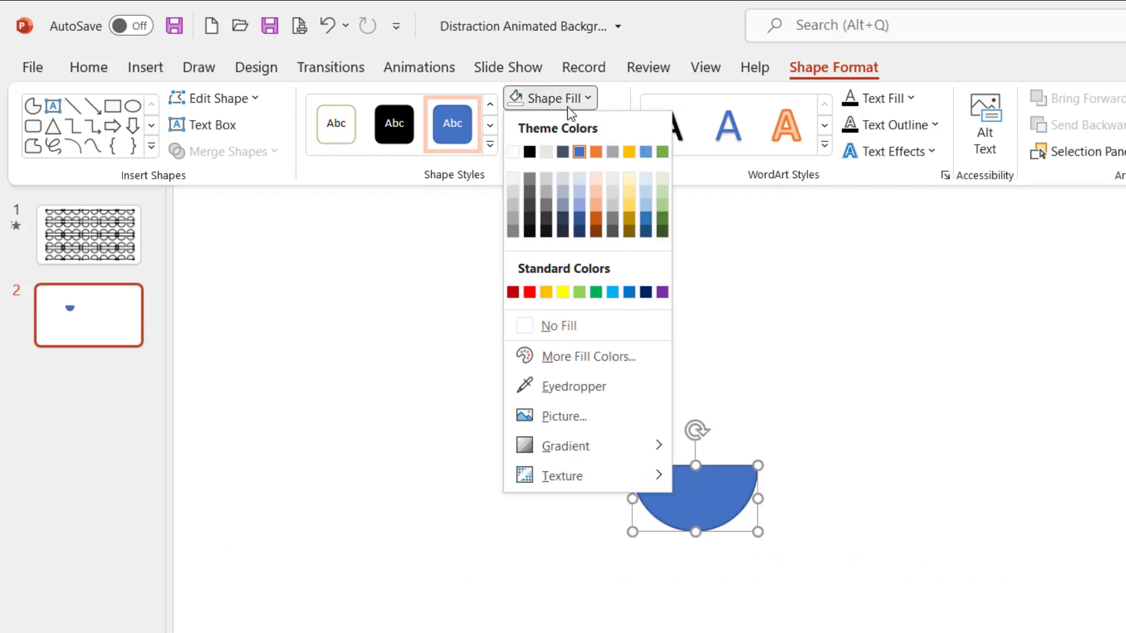
left_click(567, 331)
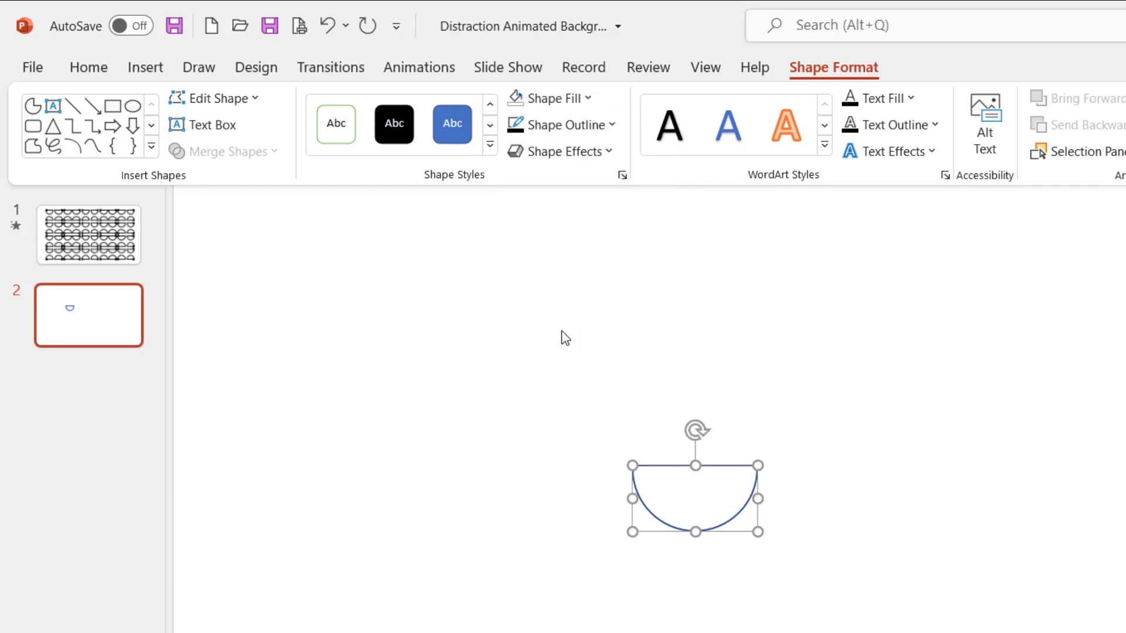
- Cut the merged half-circle and insert a Pie shape adjusted into a half-circle
right_click(738, 469)
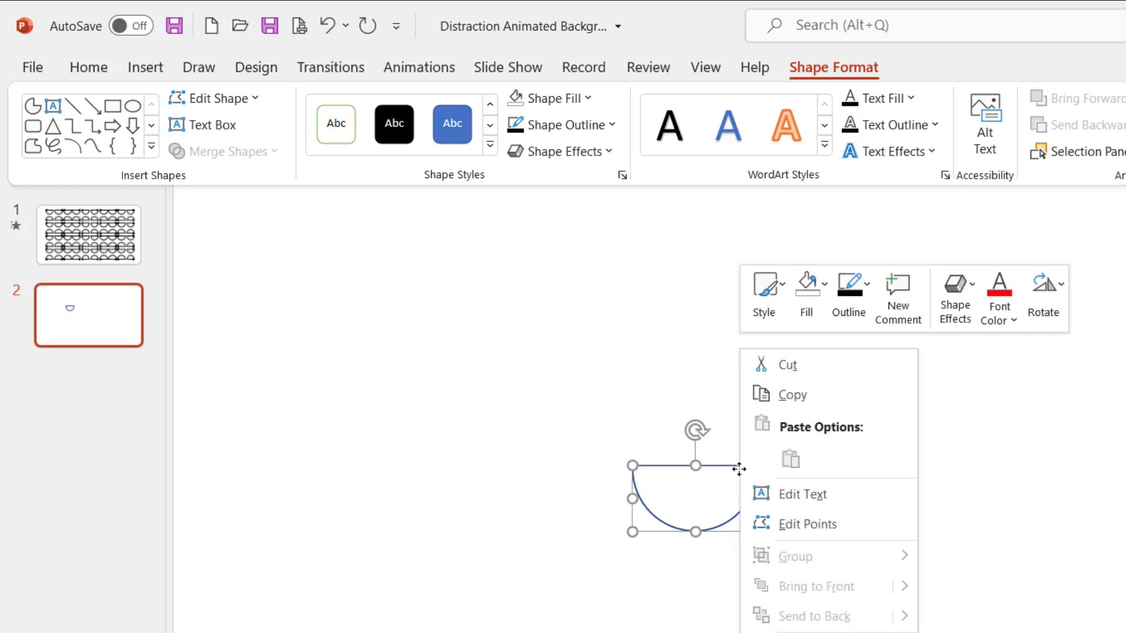
left_click(791, 367)
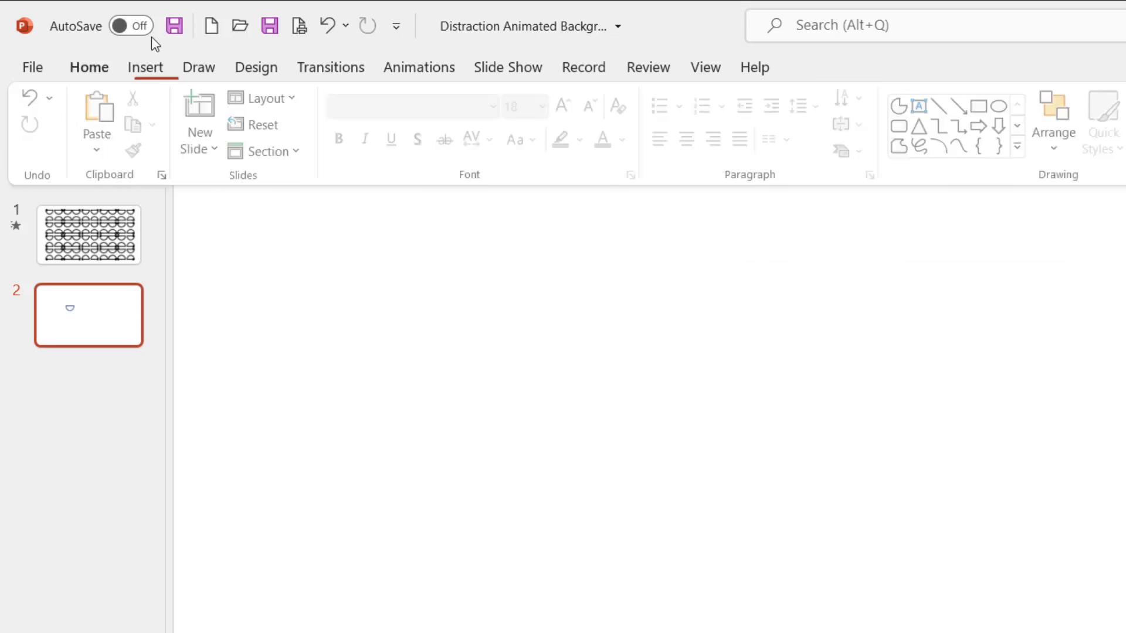
left_click(144, 68)
left_click(344, 141)
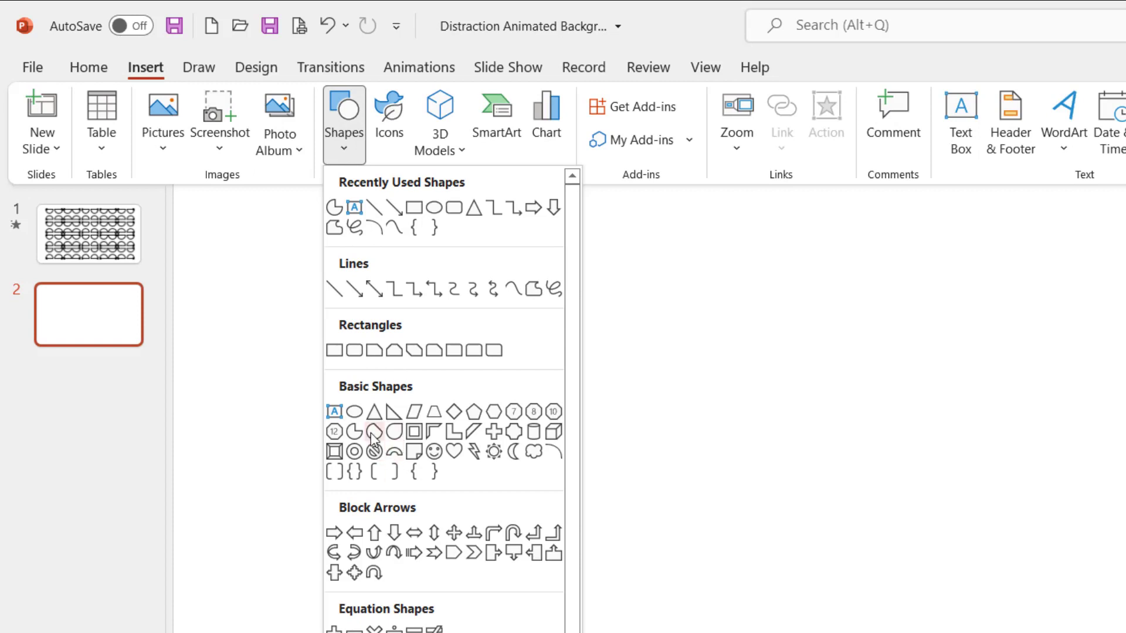
left_click(354, 431)
left_click(417, 383)
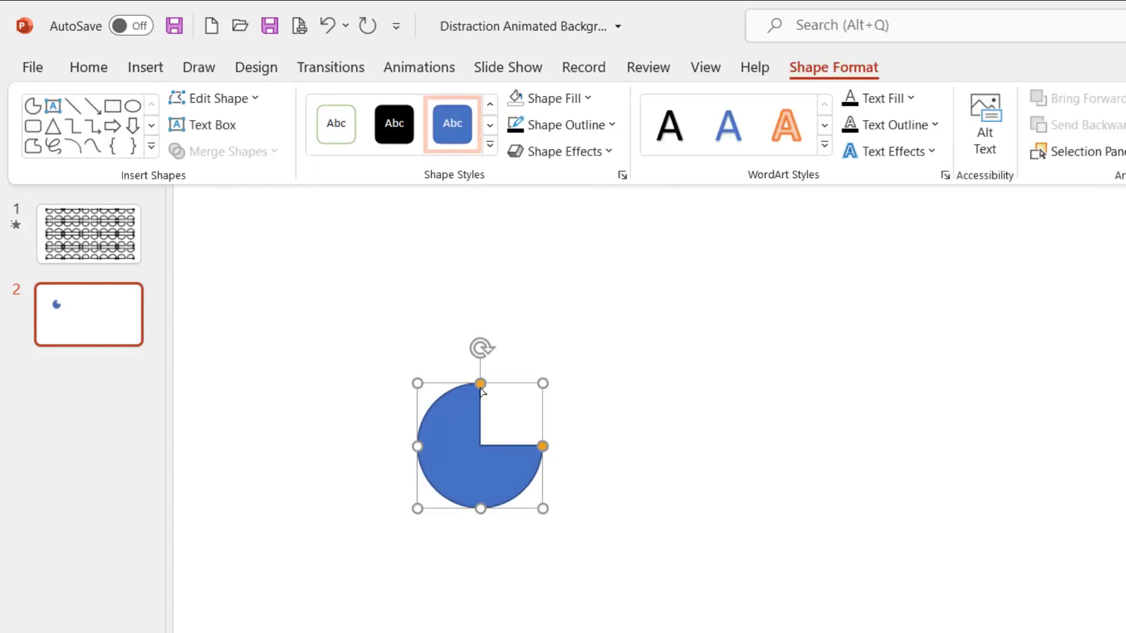
left_click_drag(479, 386, 439, 401)
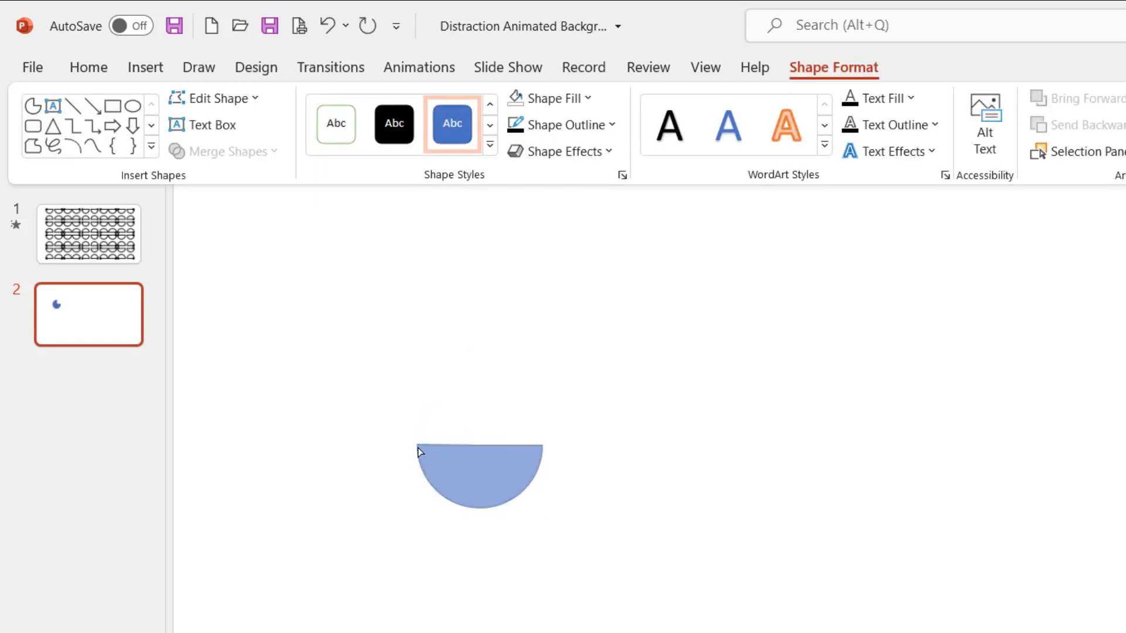
left_click_drag(418, 448, 417, 448)
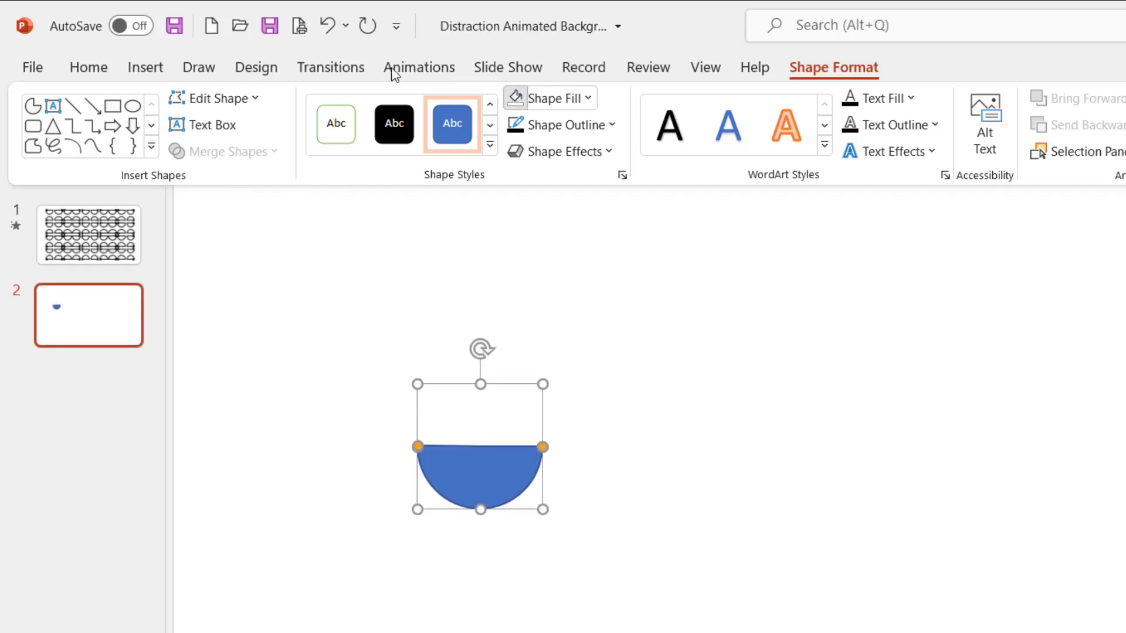
- Leave the half-circle unfilled and fit an outline-only circle exactly over it
left_click(145, 69)
left_click(346, 135)
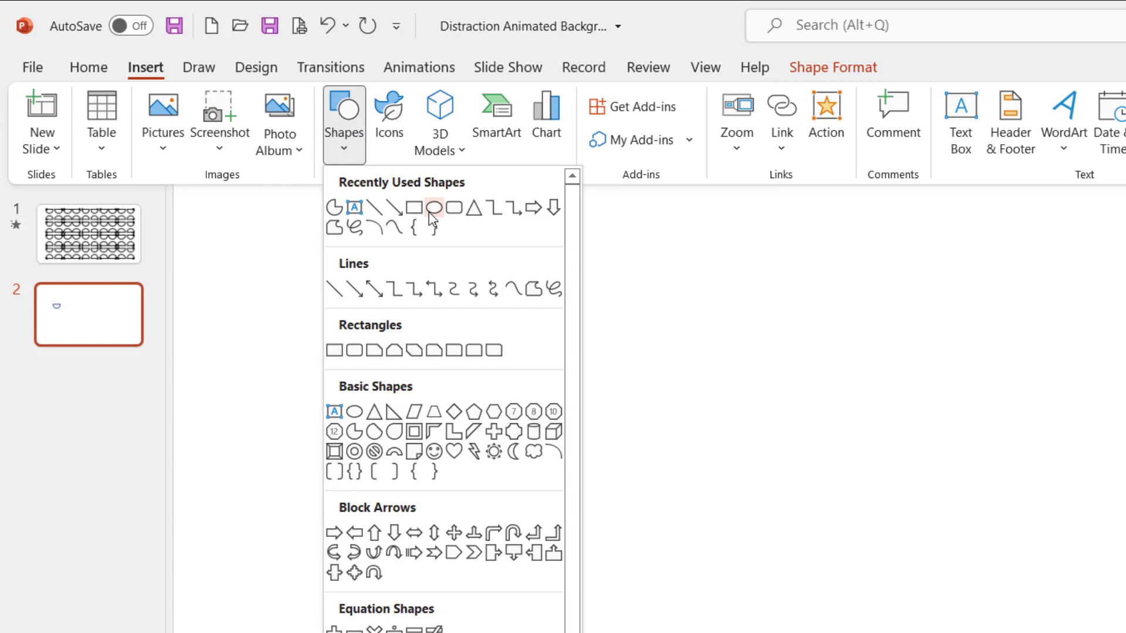
left_click(432, 209)
left_click_drag(440, 389, 565, 514)
left_click_drag(505, 452, 484, 449)
left_click(551, 98)
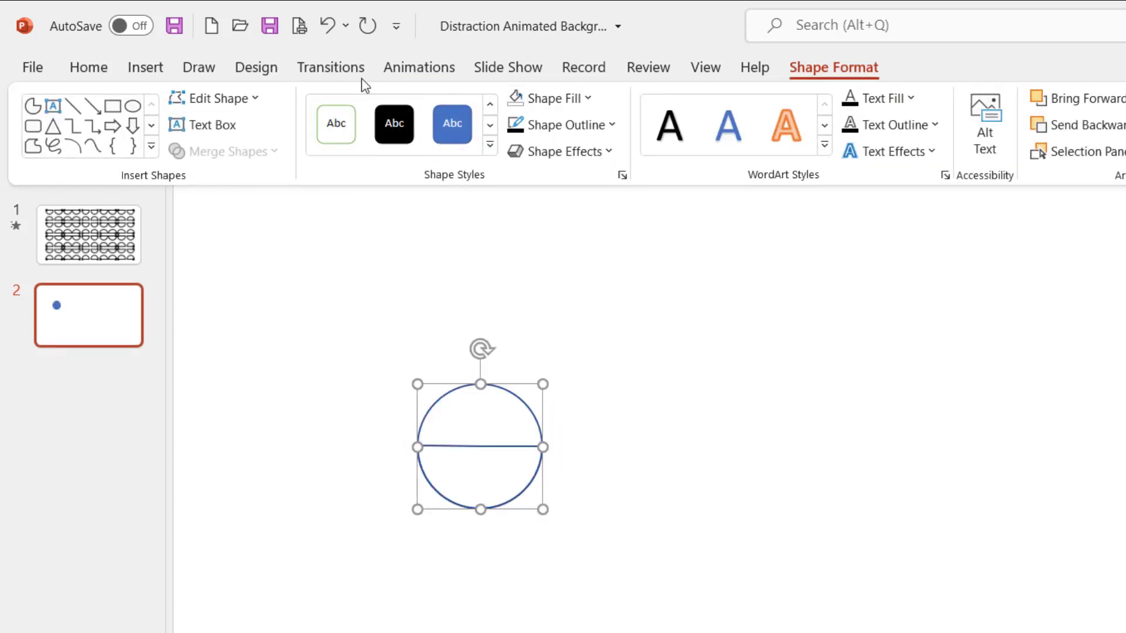
- Add a small blue dot at the half-circle's left end, group it with the circle, and return to slide 1
left_click(170, 68)
left_click(339, 154)
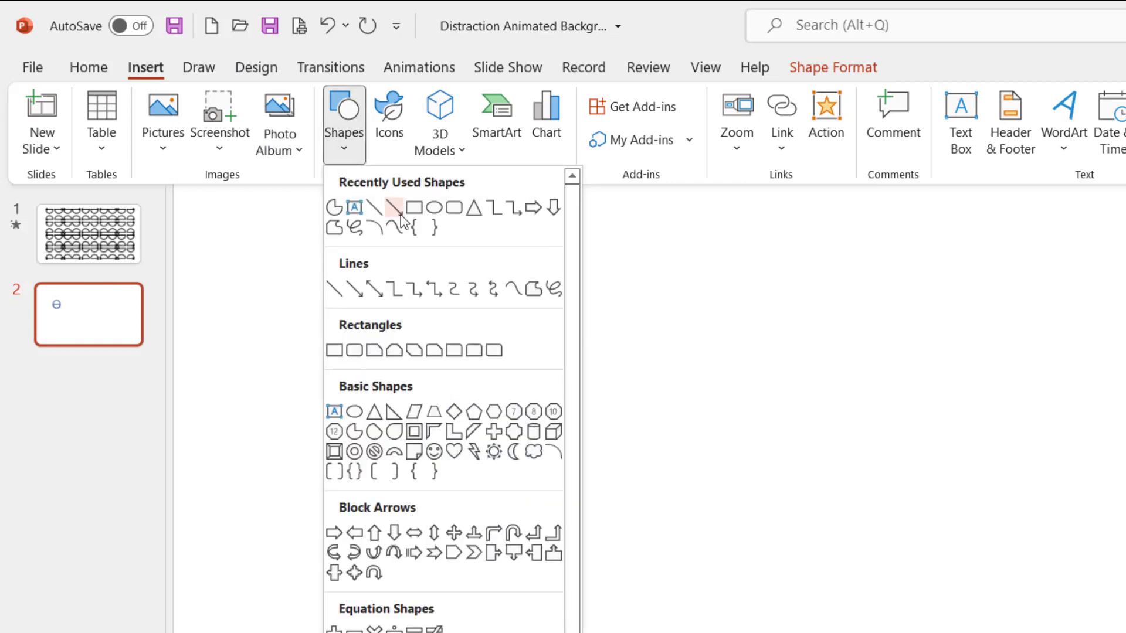
left_click(434, 207)
mouse_move(446, 340)
left_mouse_down()
mouse_move(572, 466)
mouse_move(522, 405)
mouse_move(438, 444)
left_mouse_up()
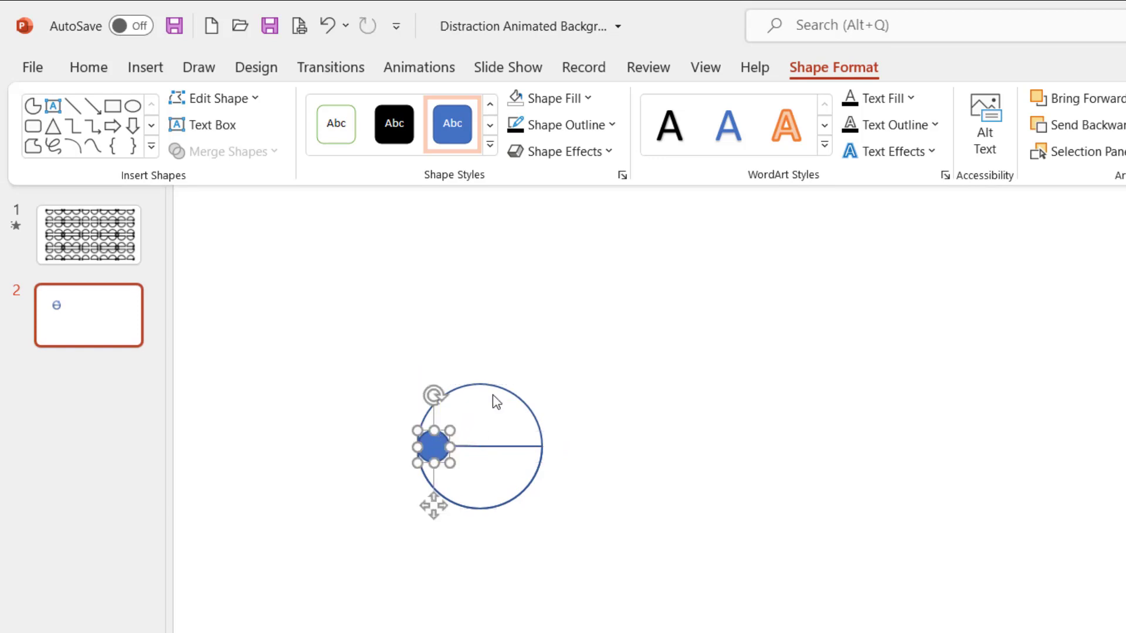
left_click(498, 389, "shift")
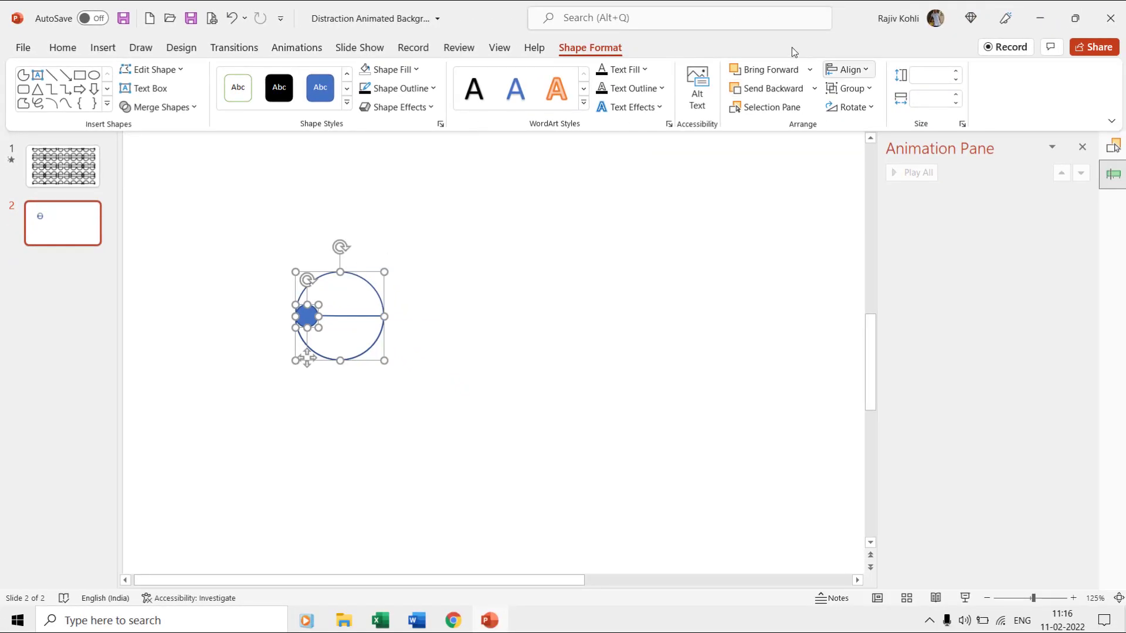
left_click(847, 91)
left_click(853, 111)
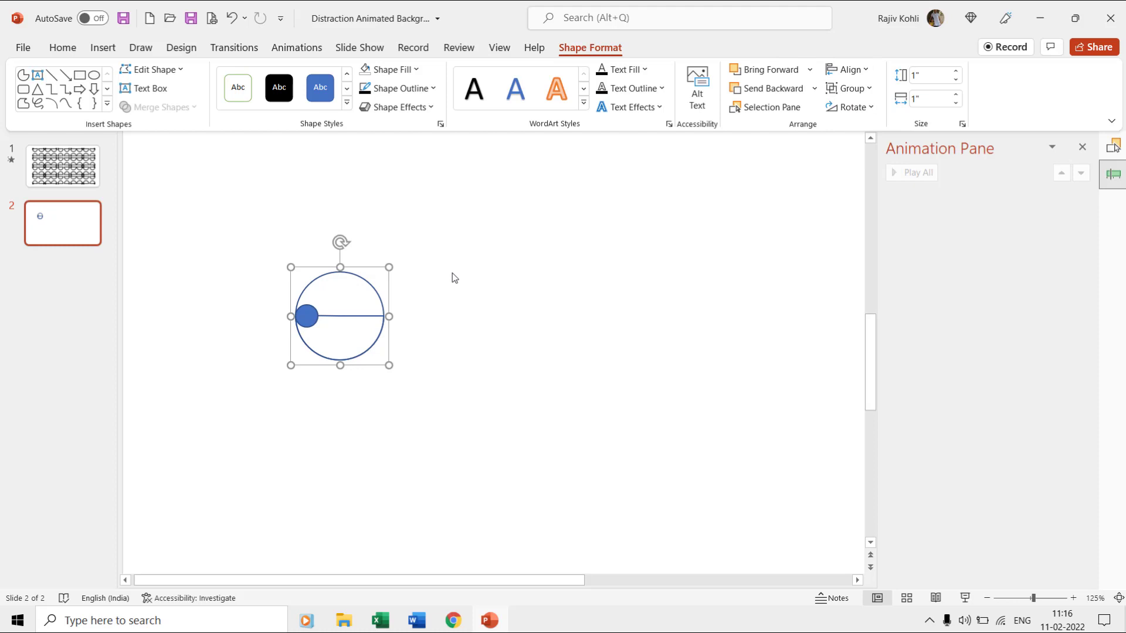
left_click_drag(361, 280, 448, 291)
key("ctrl+z")
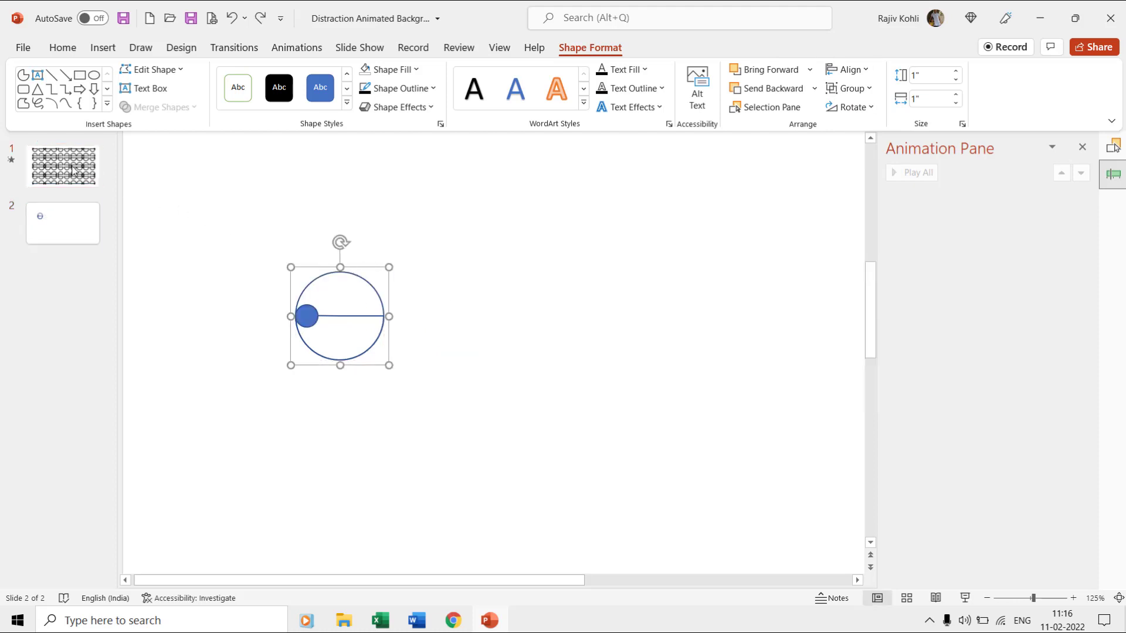
left_click(72, 170)
- Inspect Group 4's Spin animation and Partial Circle 1758 on slide 1, then go back to slide 2
scroll(445, 208, "down", 5, "ctrl")
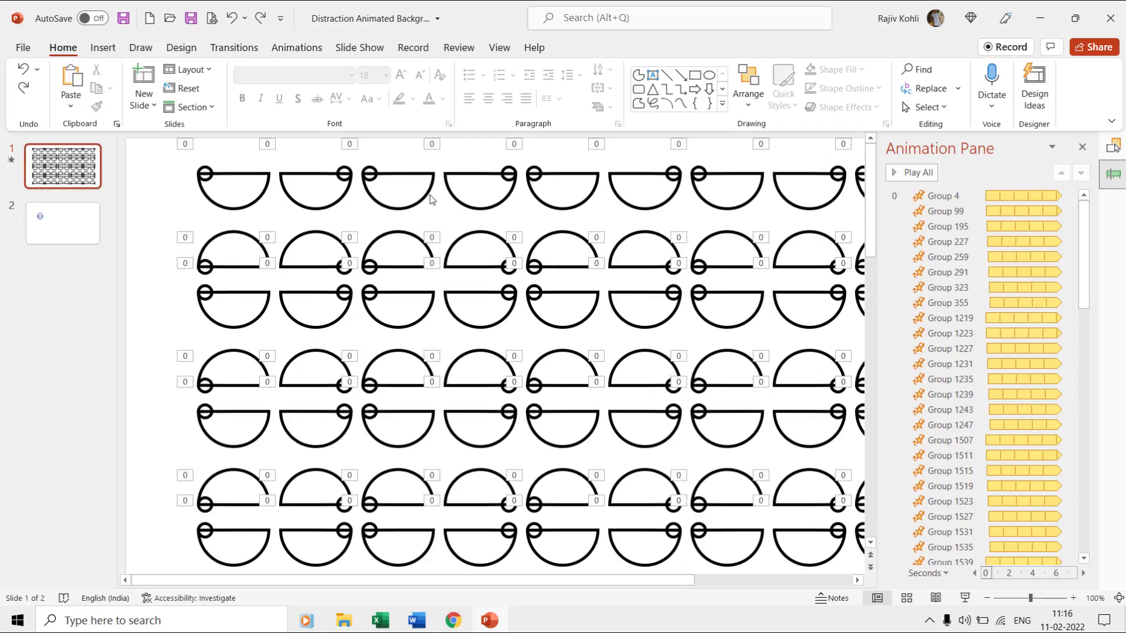
left_click(220, 182)
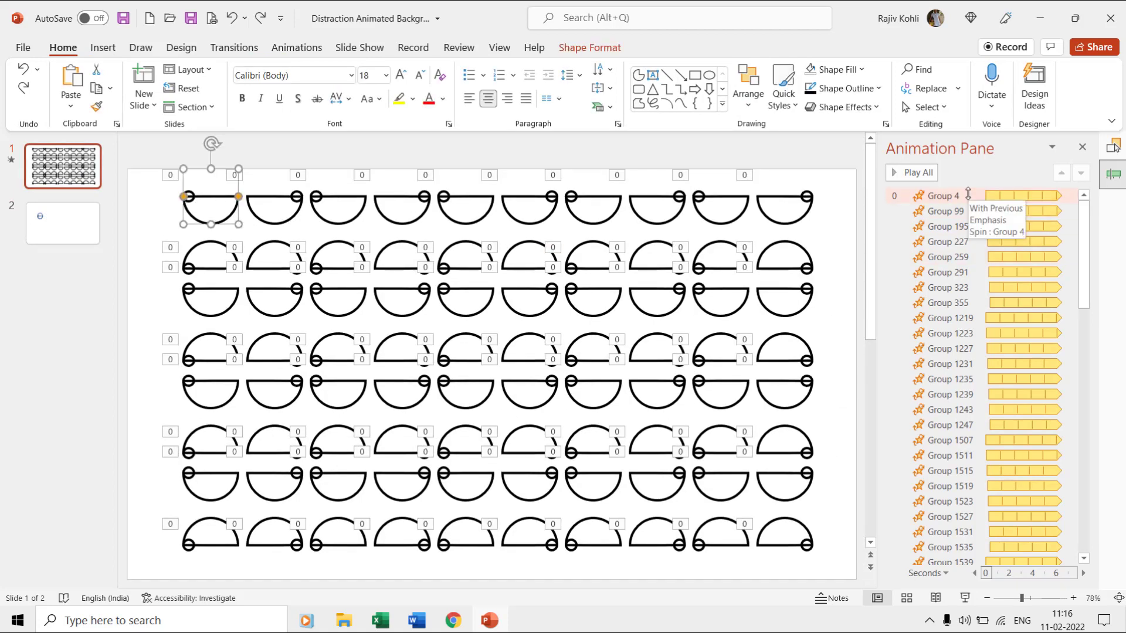
left_click(969, 196)
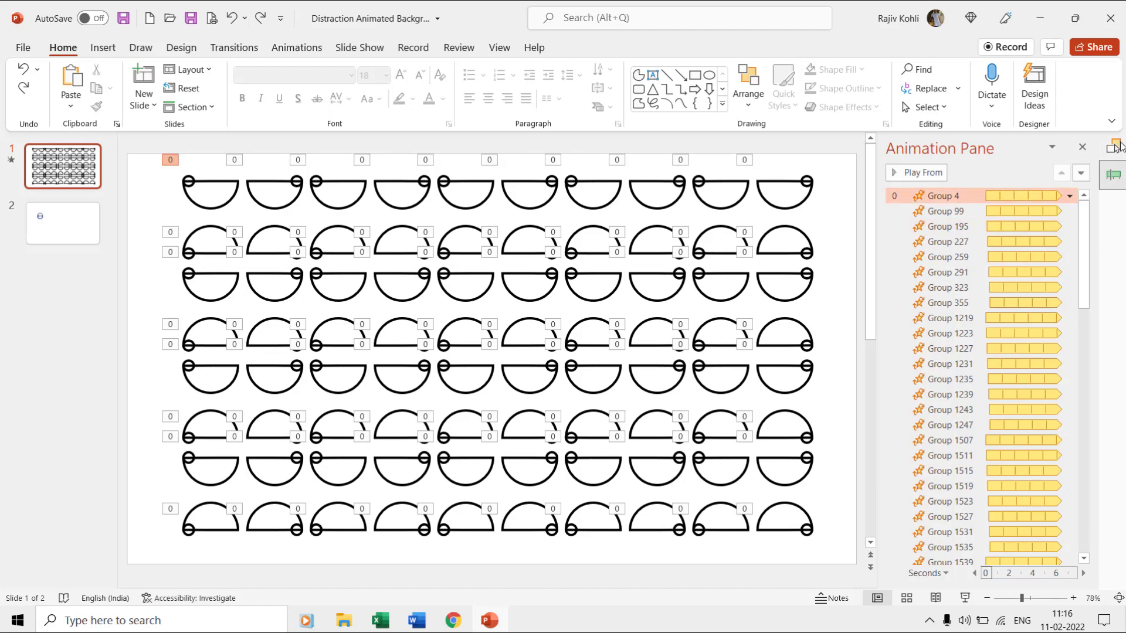
left_click(1113, 146)
left_click(972, 246)
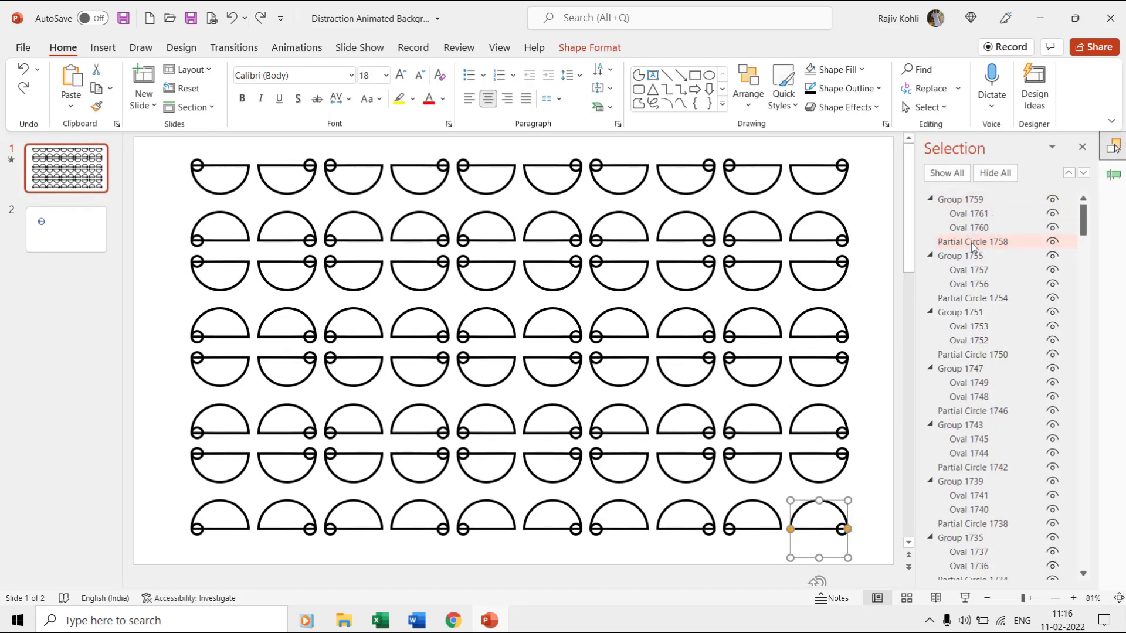
left_click(1114, 175)
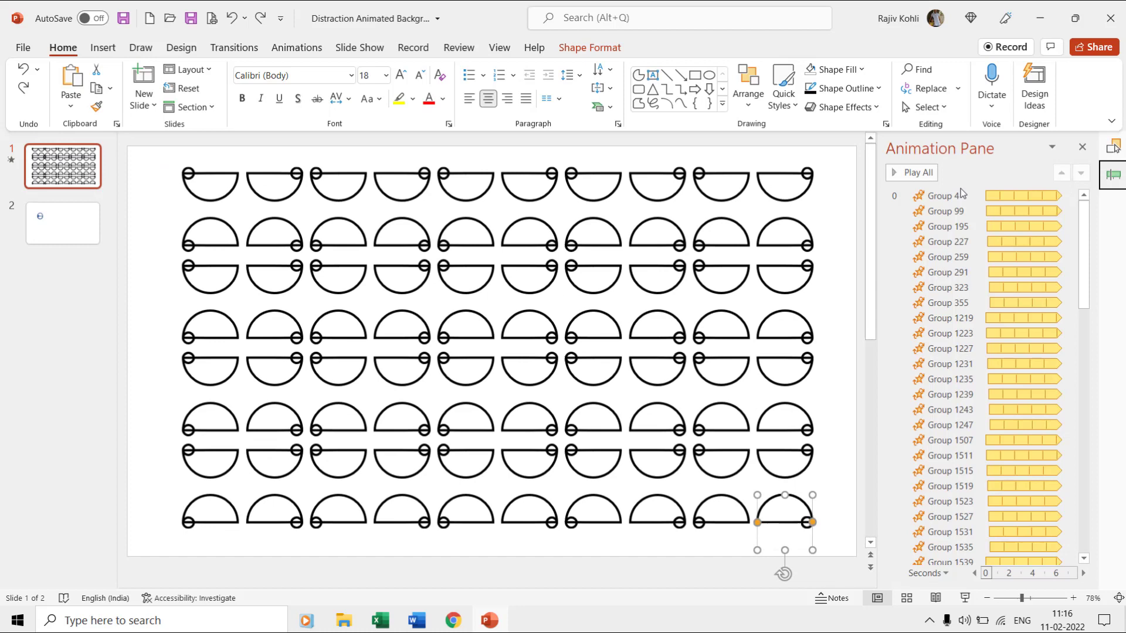
left_click(68, 221)
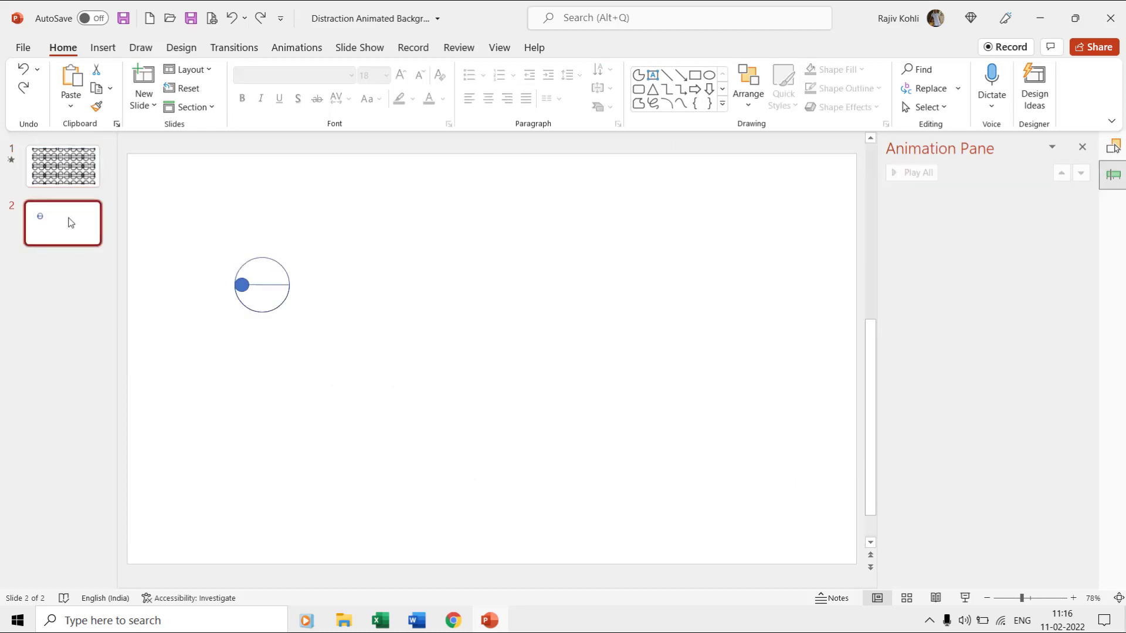
- Apply a Spin emphasis animation to the circle group, starting With Previous
left_click(268, 260)
left_click(320, 53)
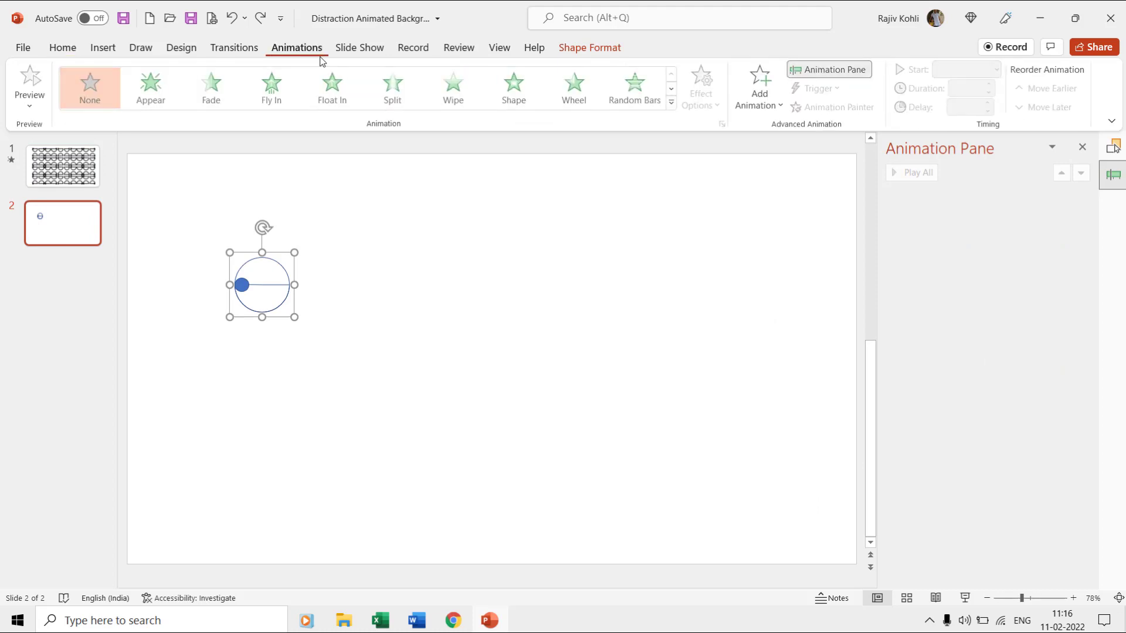
left_click(774, 95)
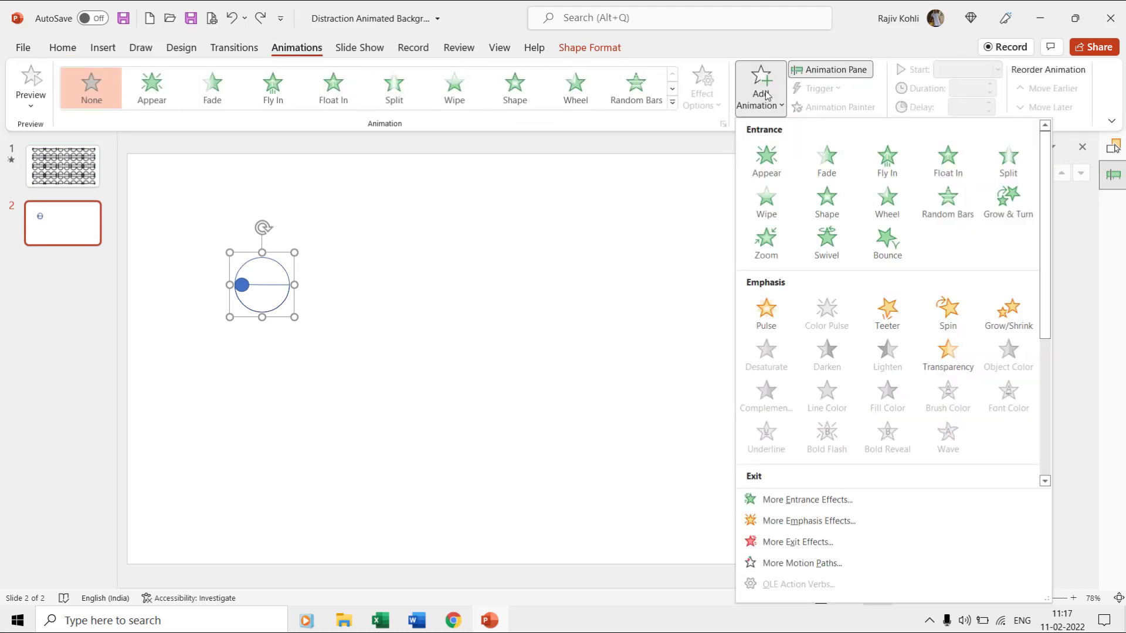
left_click(958, 324)
left_click(962, 71)
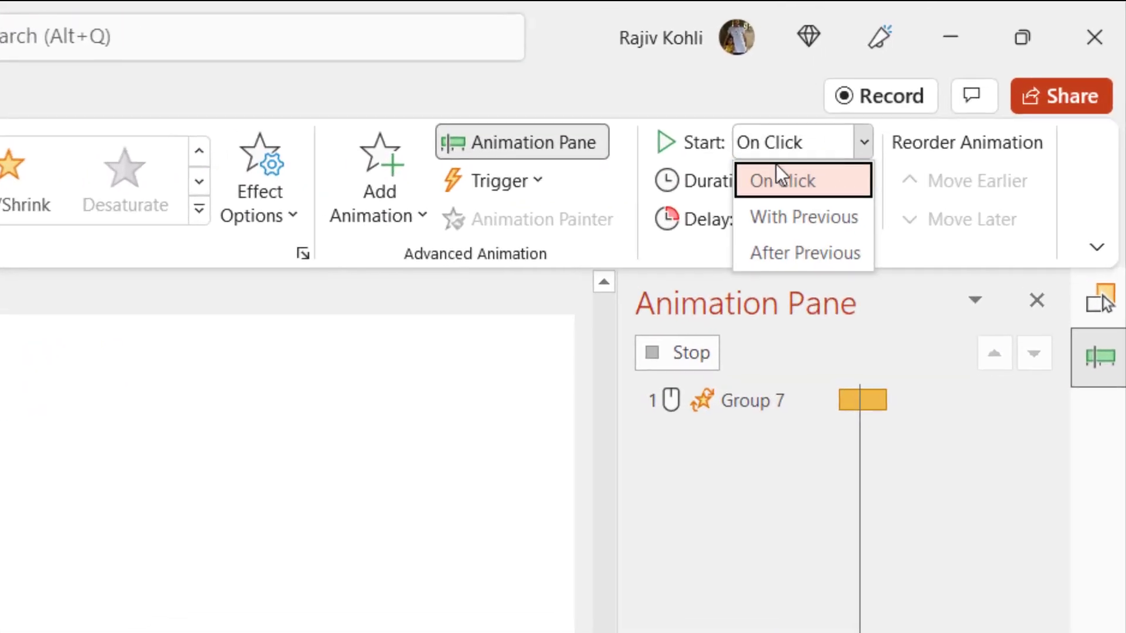
left_click(765, 223)
- Set the Spin to 180° counterclockwise with auto-reverse and 0.03 s smooth start and end
double_click(770, 421)
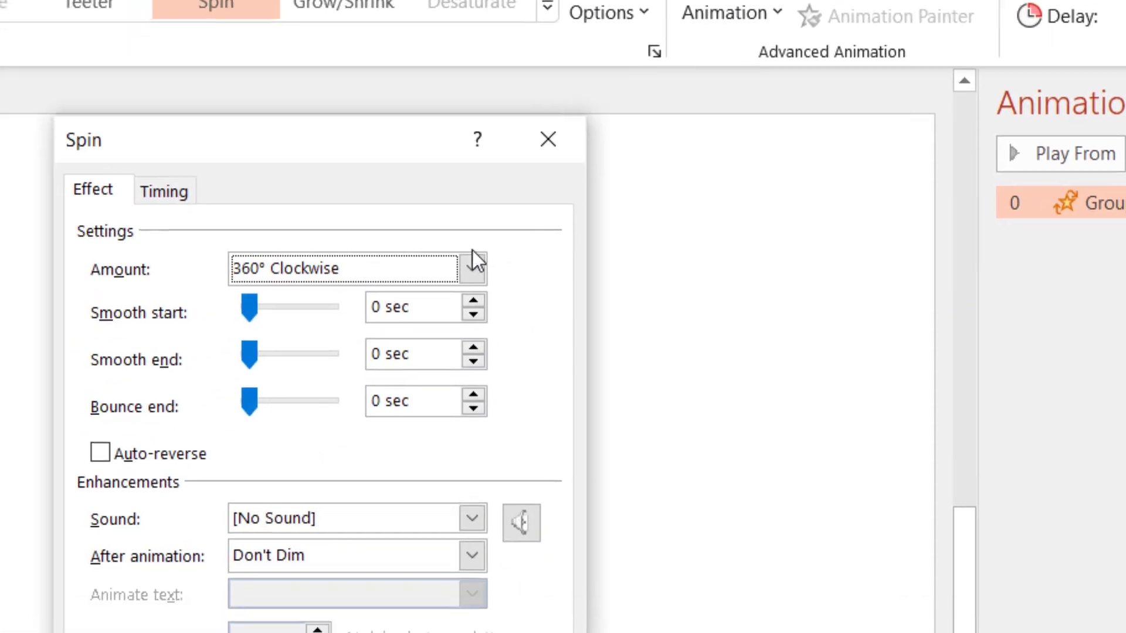
left_click(110, 471)
left_click(477, 405)
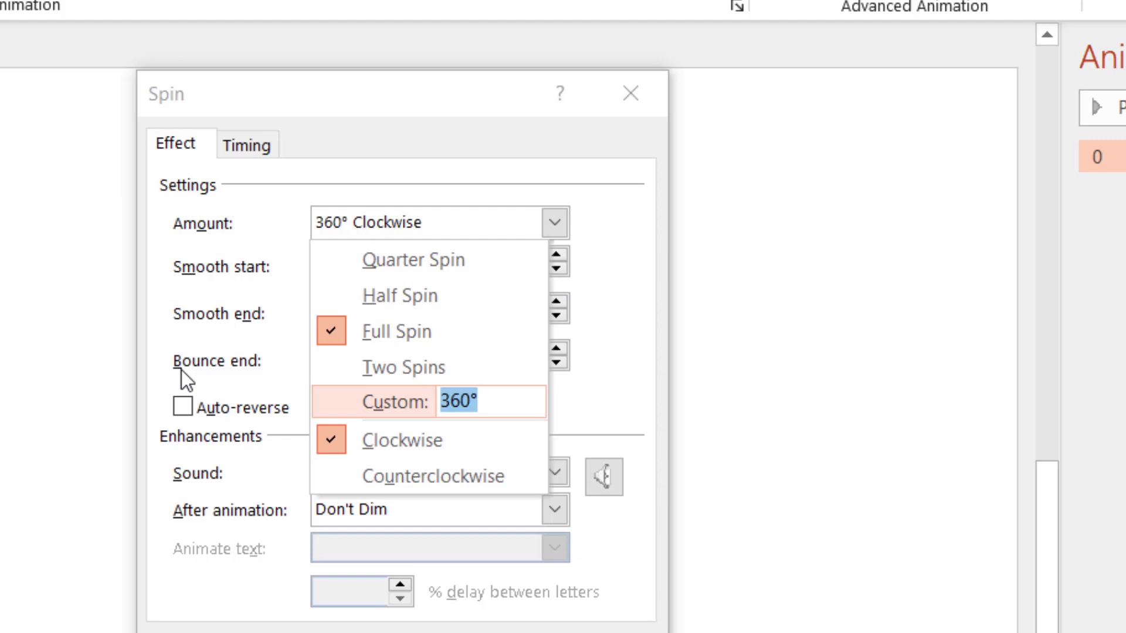
type("180")
key("Return")
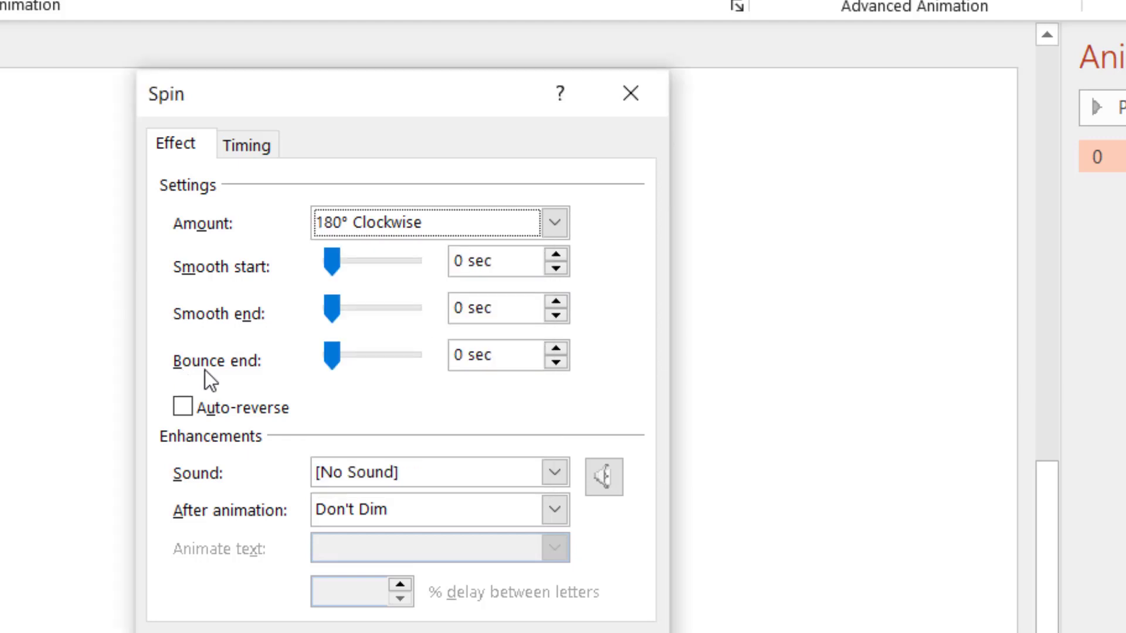
left_click(370, 221)
left_click(402, 489)
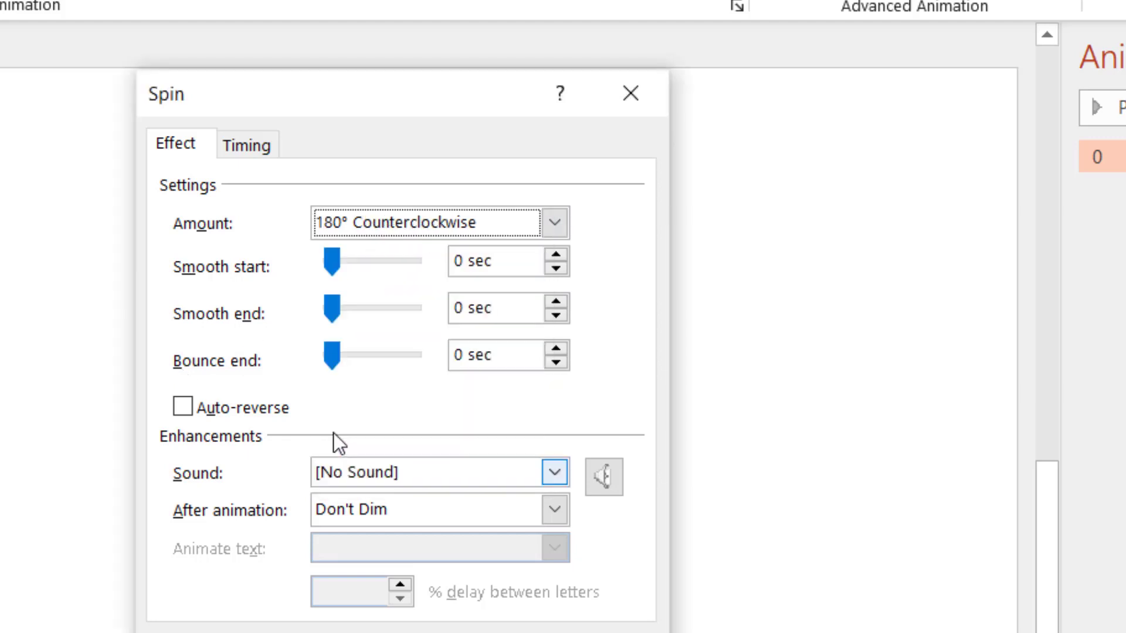
left_click(265, 401)
left_click(508, 258)
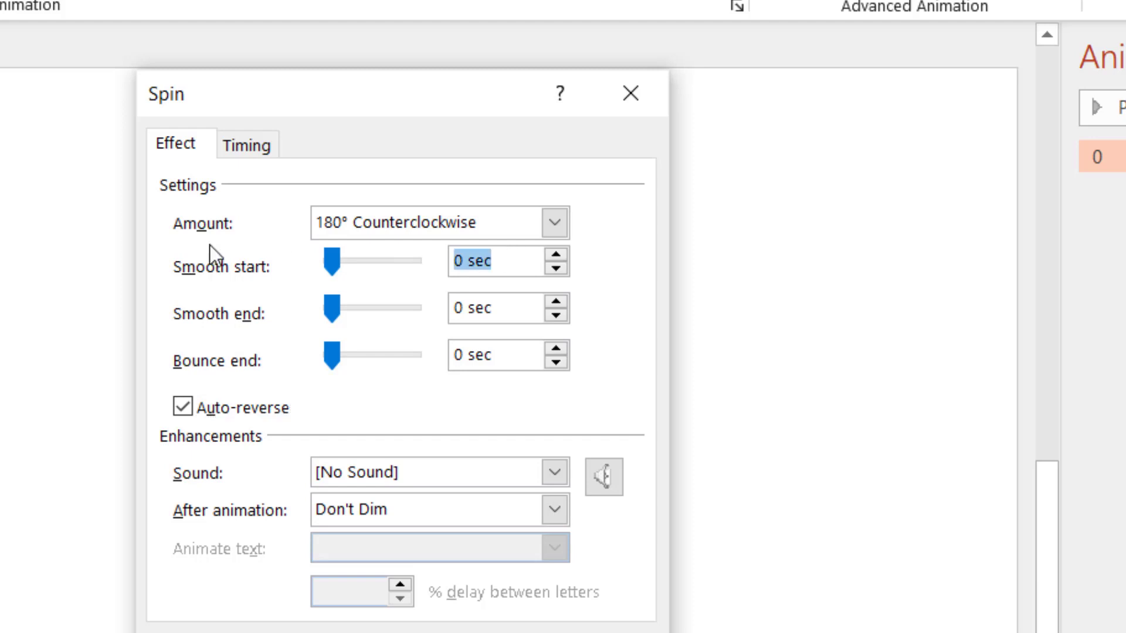
type("0.03")
key("Tab")
key("Tab")
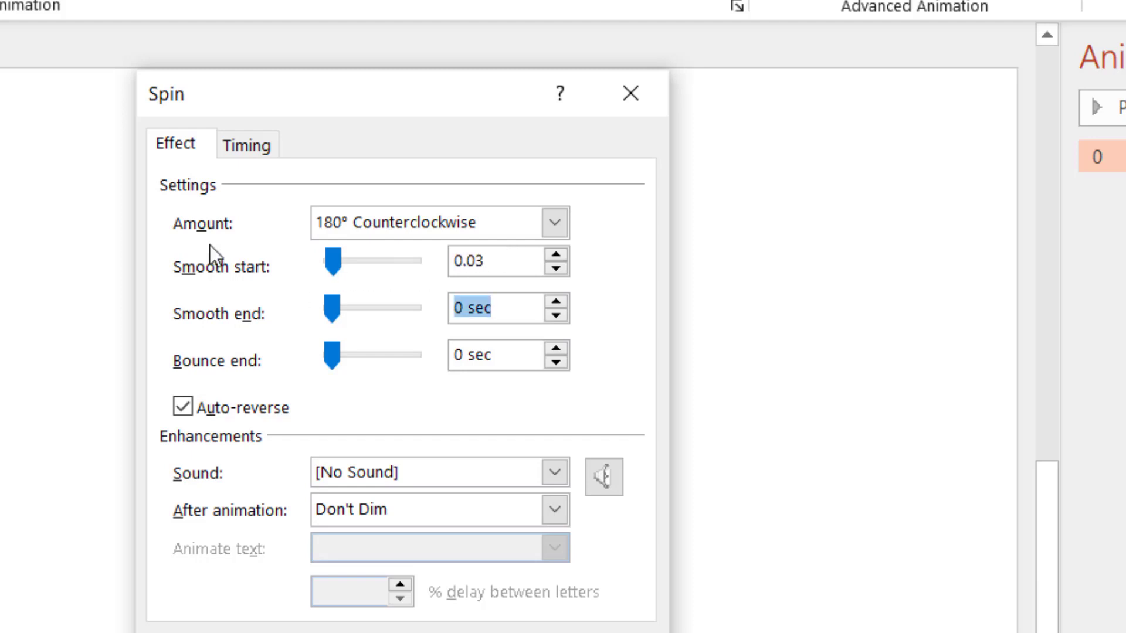
type("0.03")
- Give the spin a 0.6-second duration repeating until the end of the slide
left_click(245, 147)
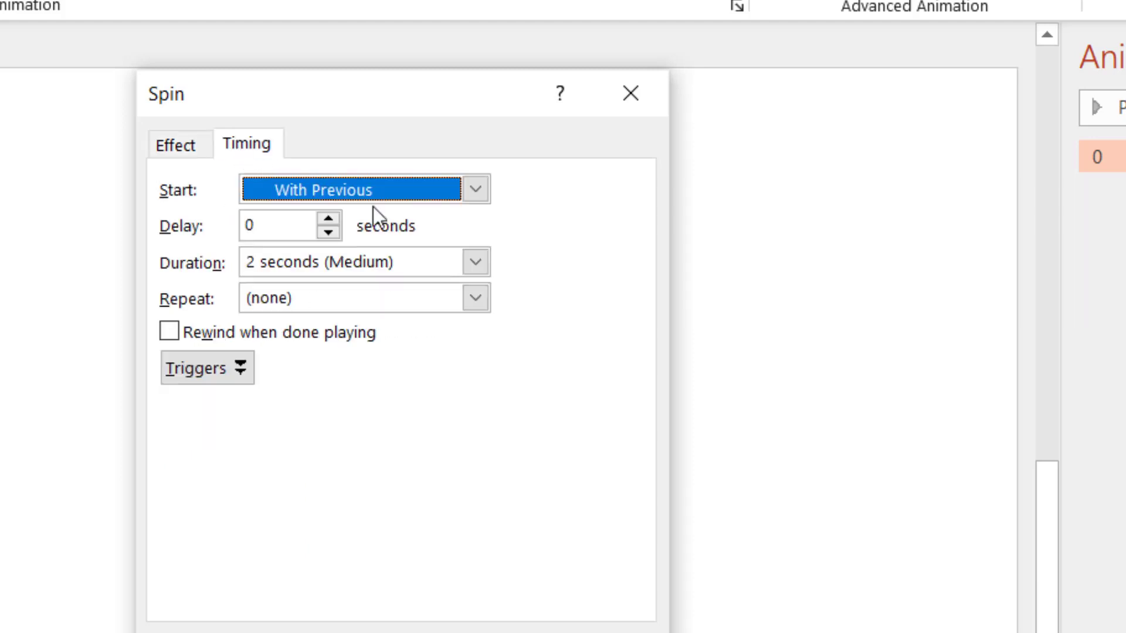
left_click(343, 252)
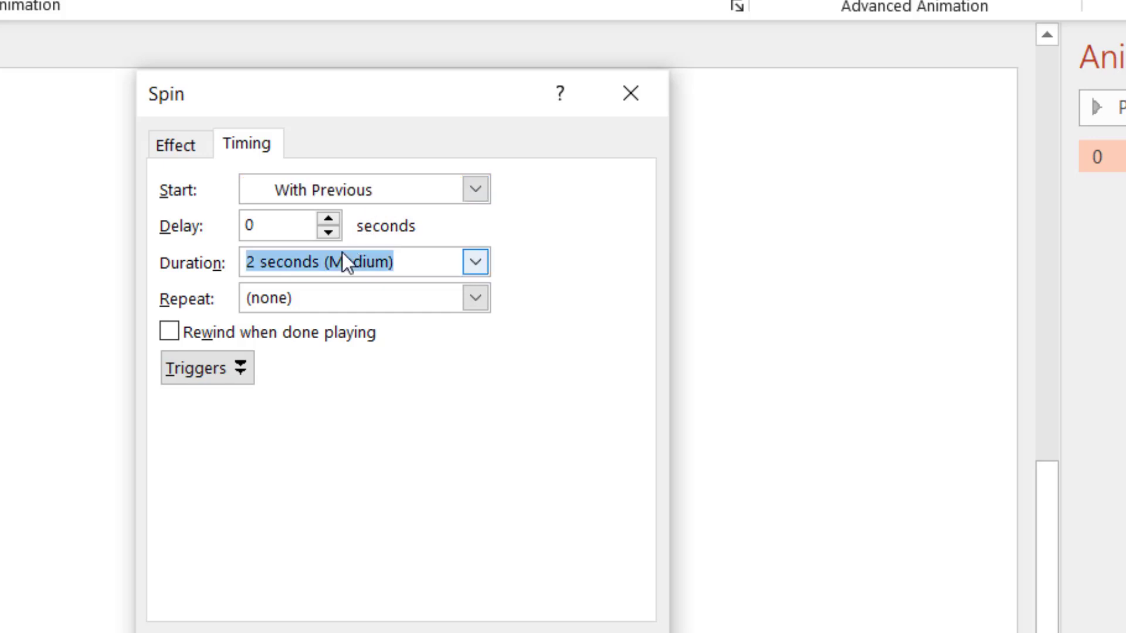
type("0.6")
key("Tab")
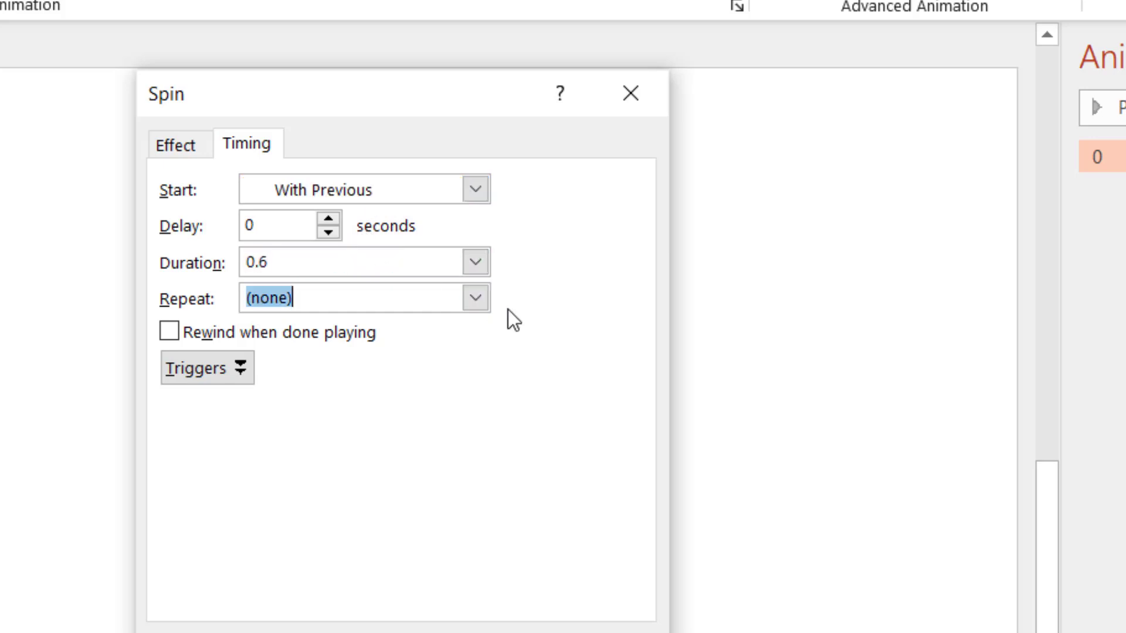
left_click(475, 298)
left_click(360, 471)
left_click(470, 632)
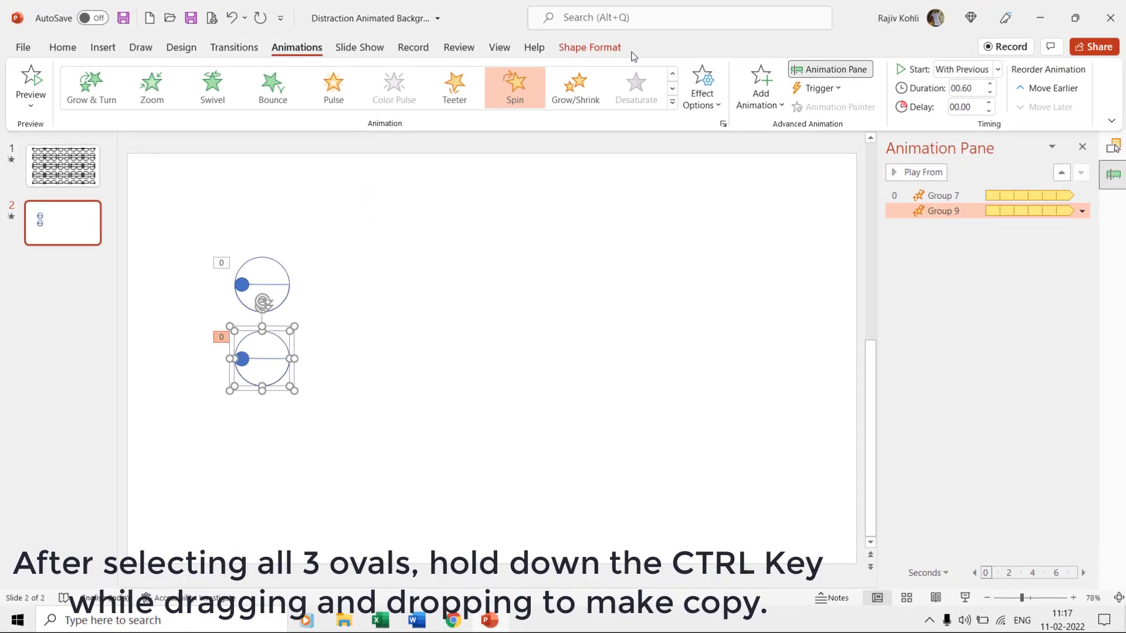
- Flip the lower circle copy vertically and move both circles to the slide's top-left corner
left_click(613, 51)
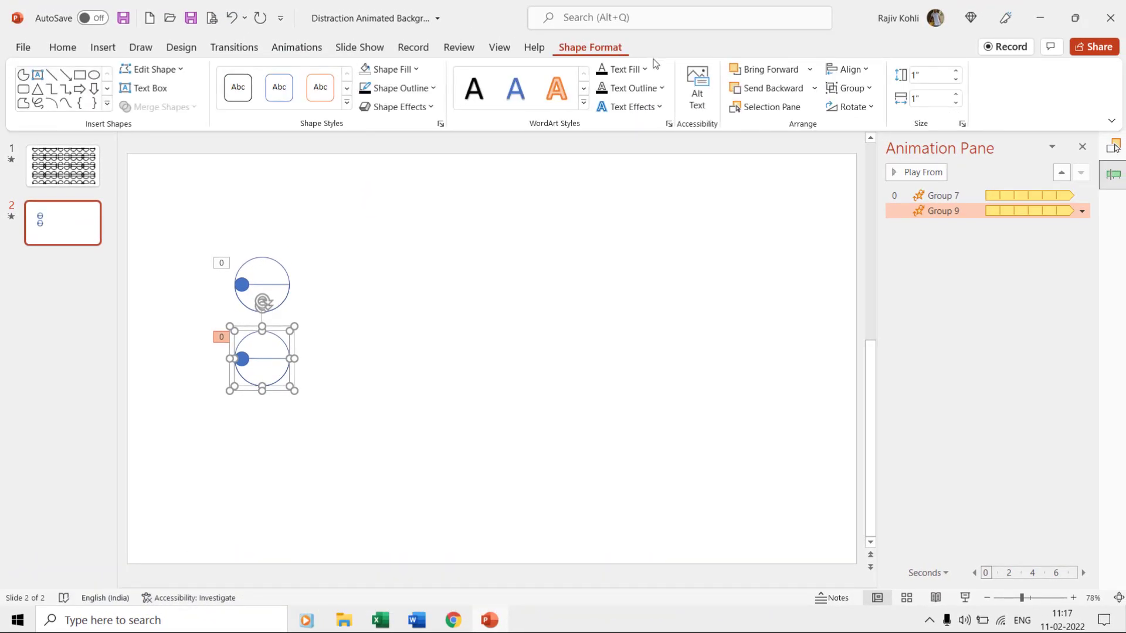
left_click(850, 106)
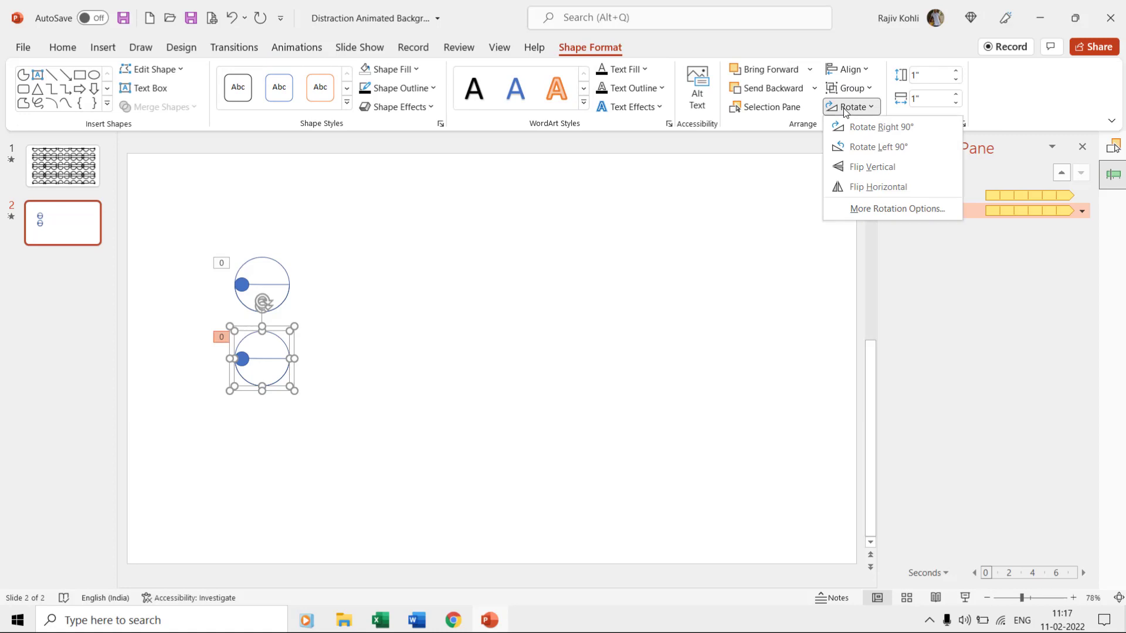
left_click(859, 168)
left_click(286, 267, "shift")
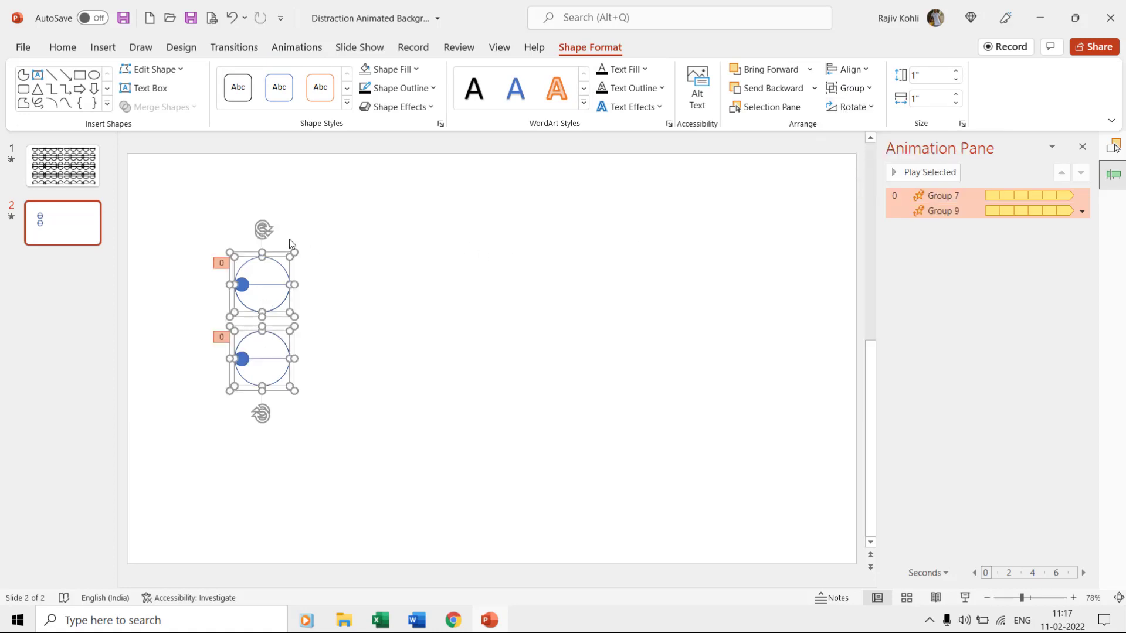
left_click_drag(275, 253, 201, 166)
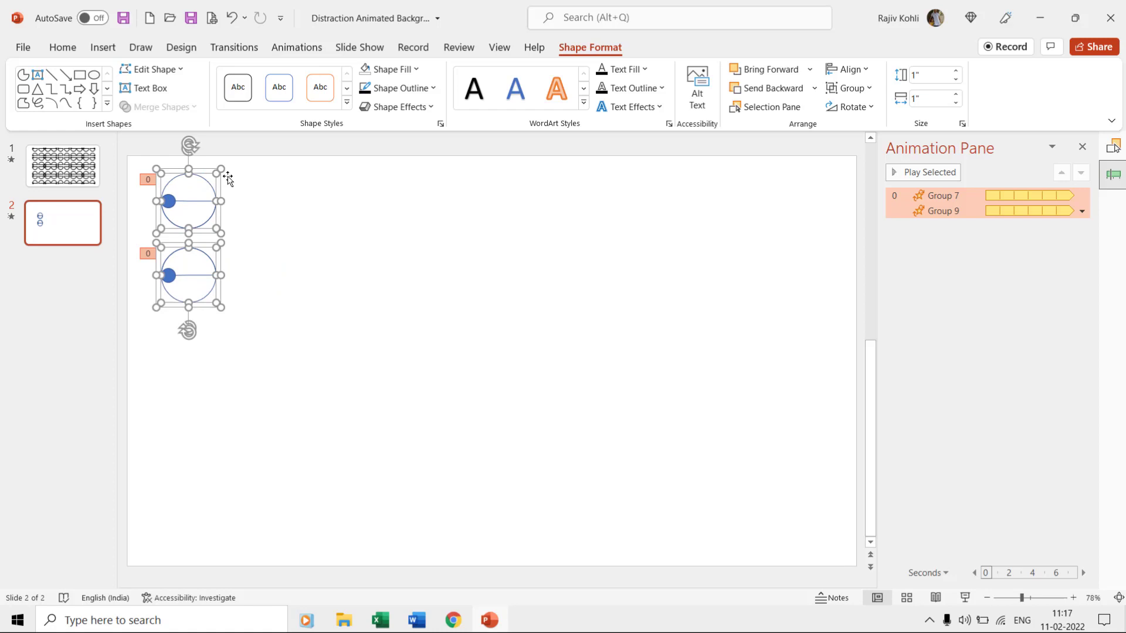
left_click(903, 242)
- Change Group 9's spin to clockwise with a 0.05-second delay
double_click(938, 211)
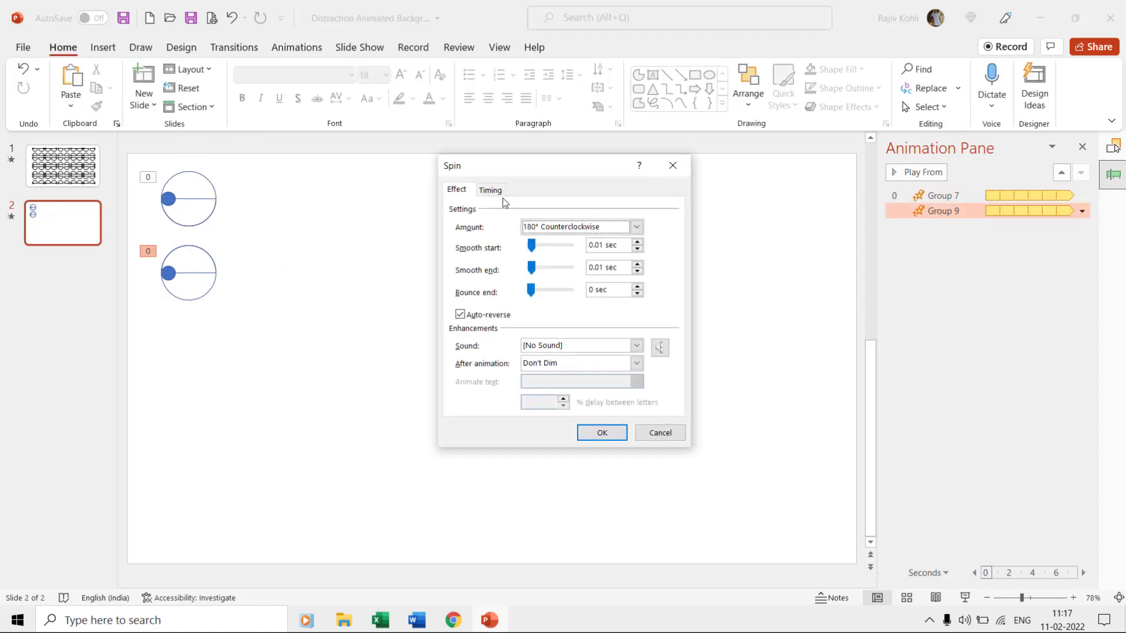
left_click(556, 227)
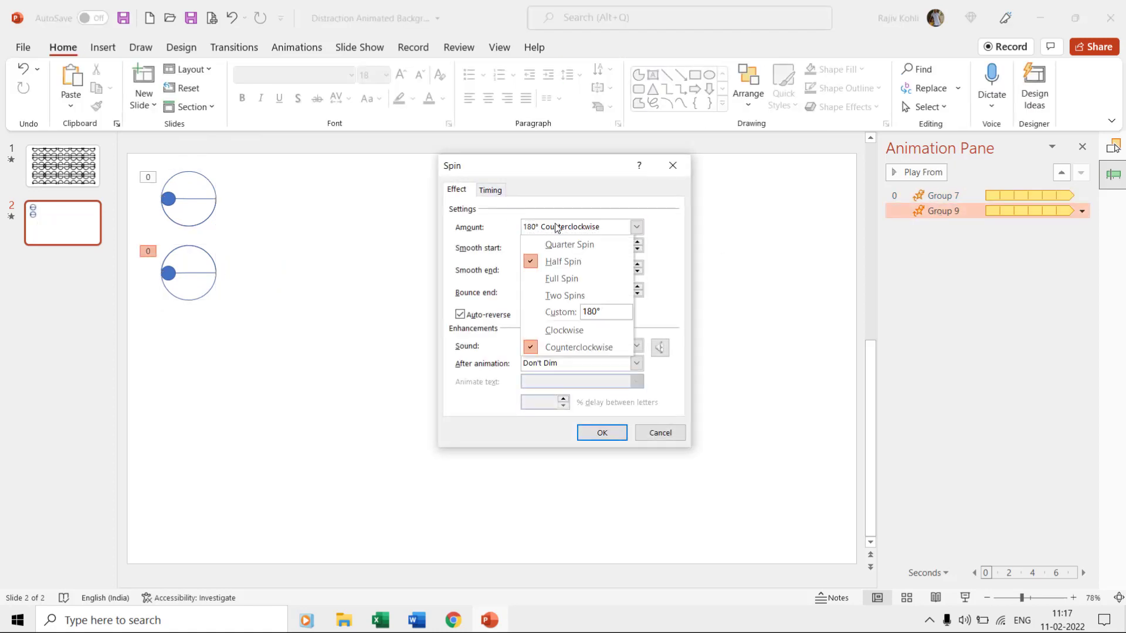
left_click(566, 327)
left_click(492, 190)
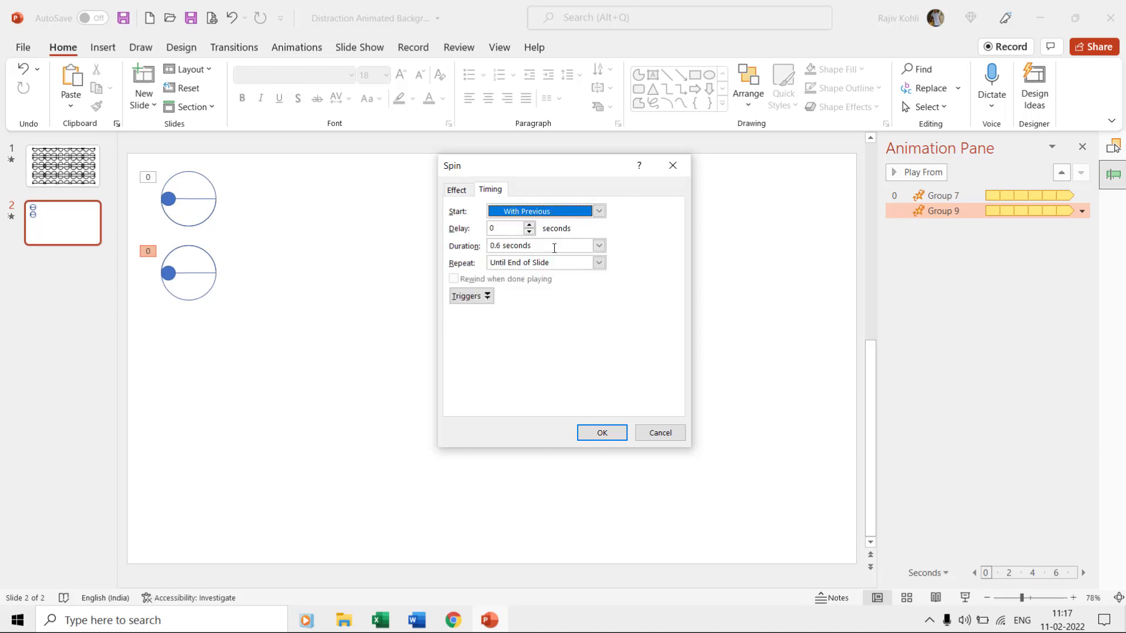
left_click(551, 265)
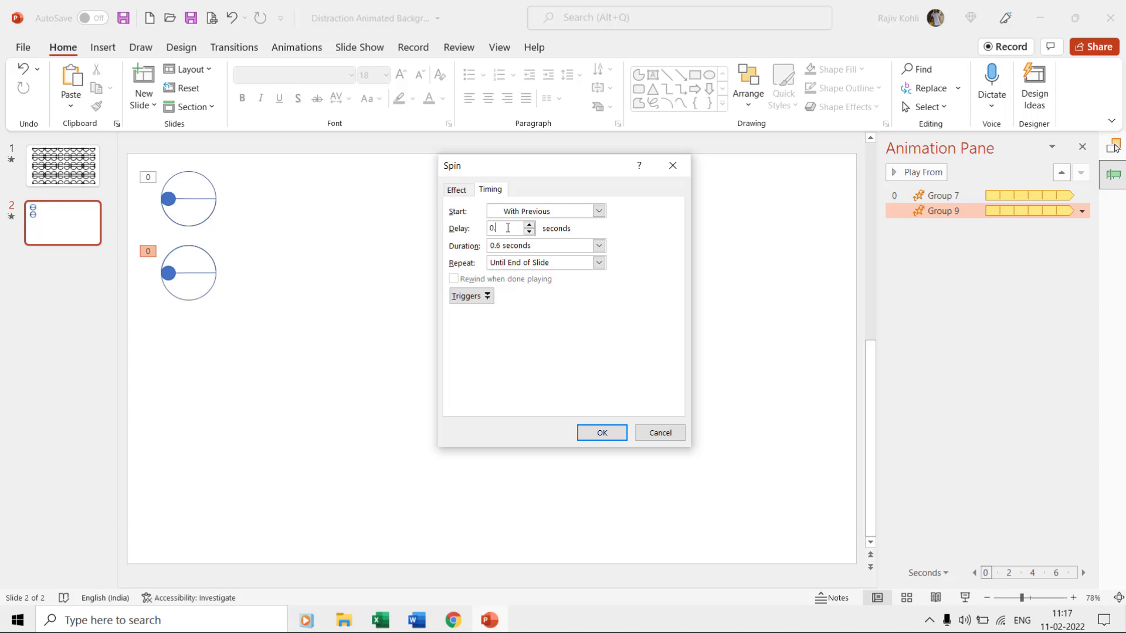
left_click(601, 434)
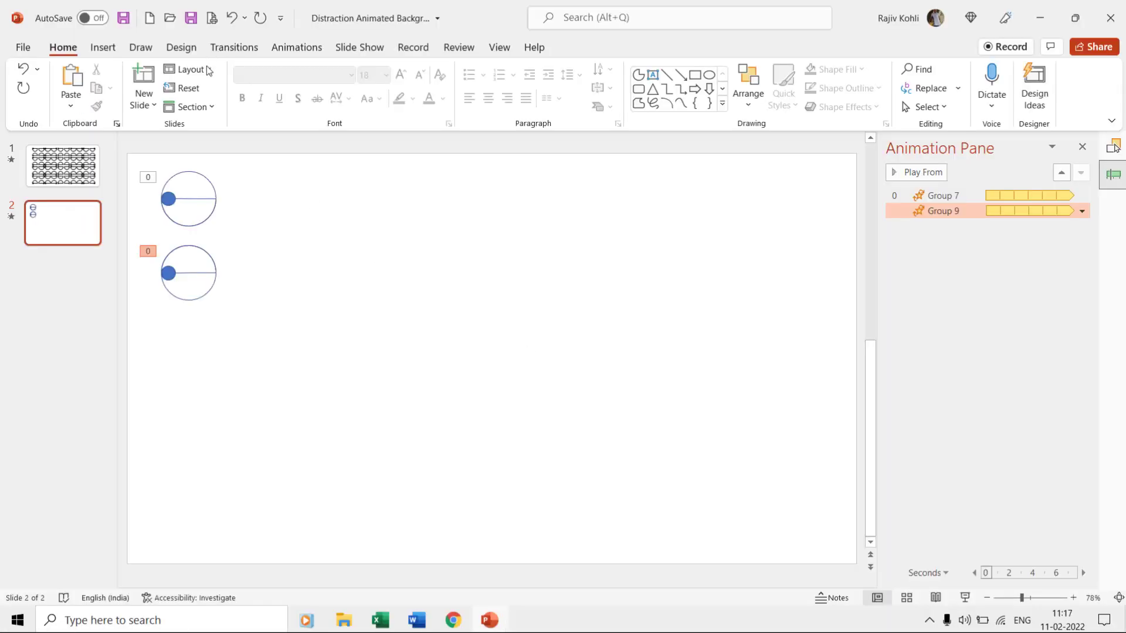
- Set No Outline on the top circle group and on the circle inside the bottom group
left_click(189, 176)
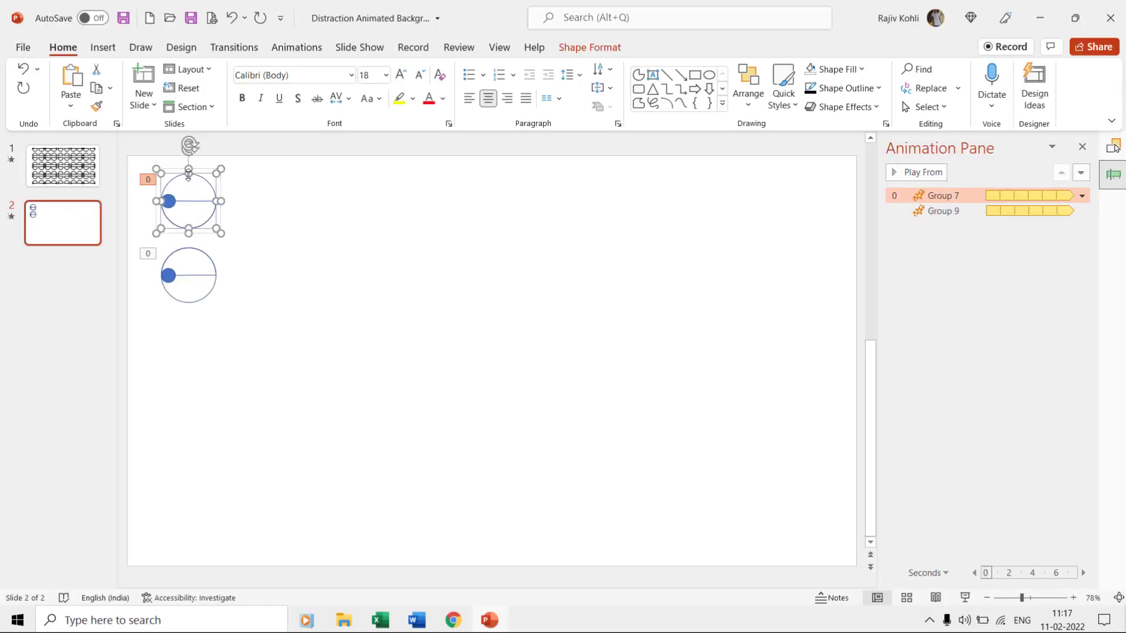
left_click(587, 49)
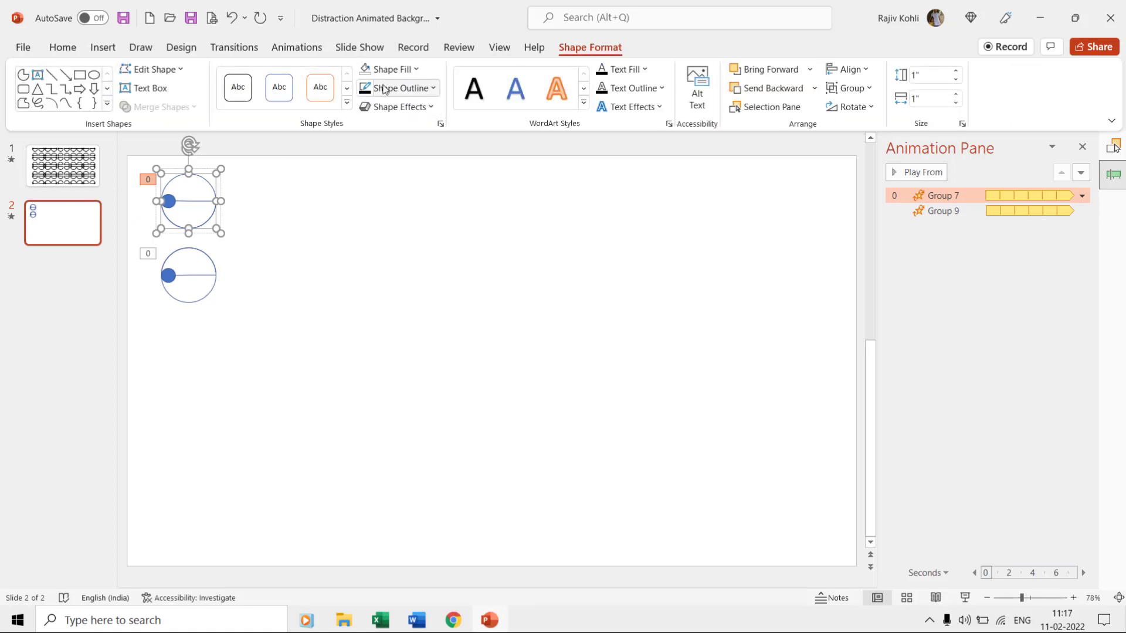
left_click(397, 93)
left_click(402, 249)
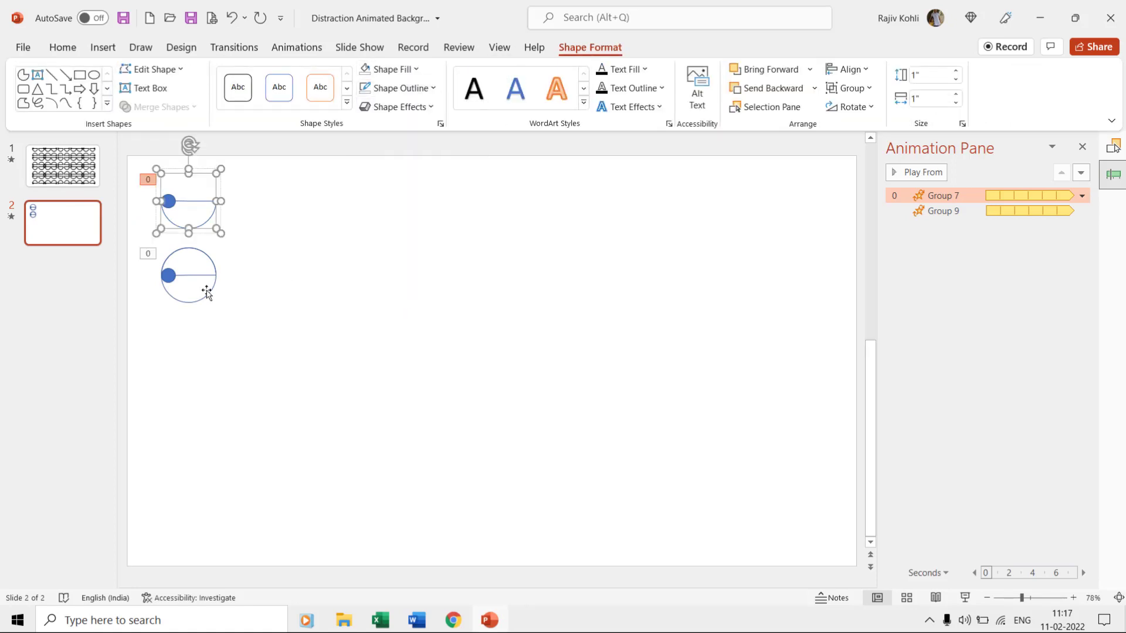
left_click(203, 297)
left_click(208, 258)
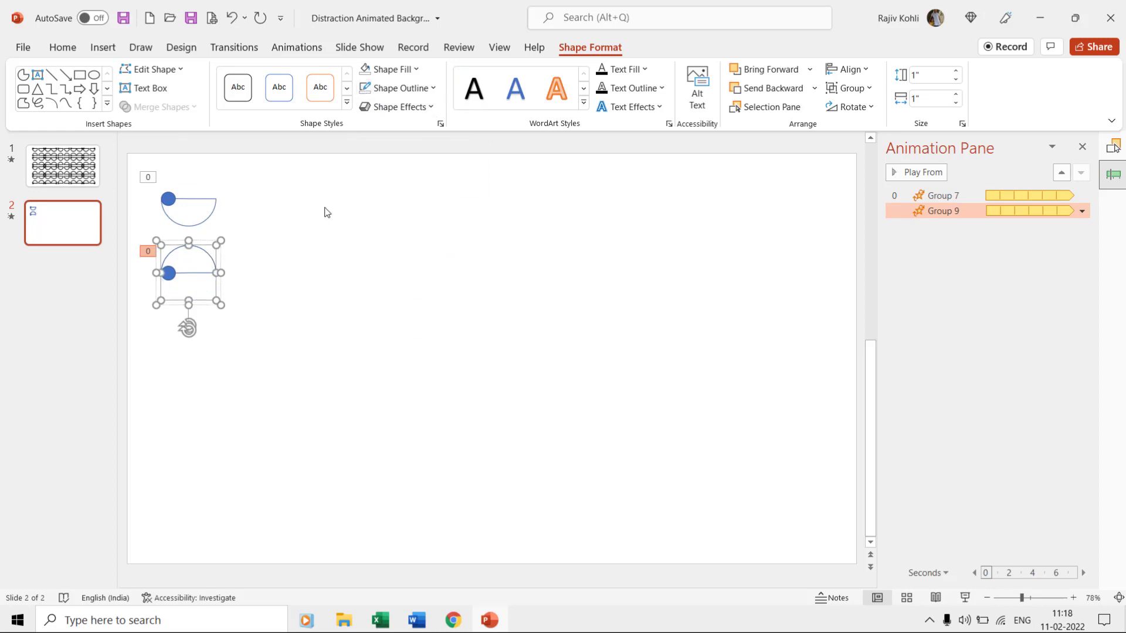
left_click(303, 235)
- Duplicate the half-circle pair downward repeatedly into a column of eight, then shift the column up-left
key("ctrl+a")
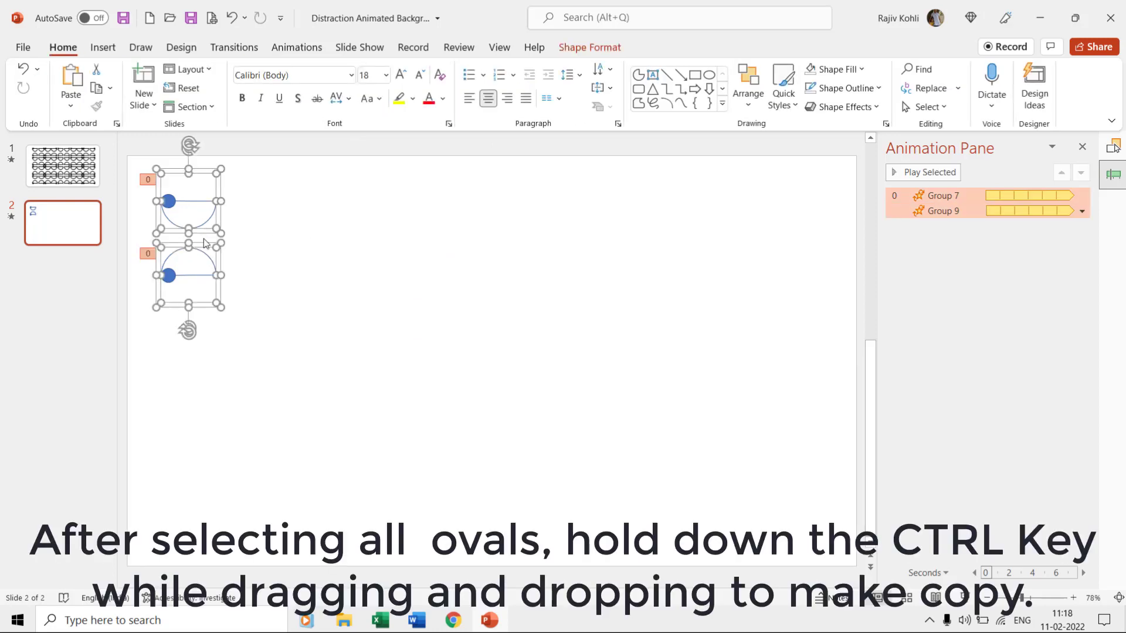
left_click_drag(203, 246, 203, 341)
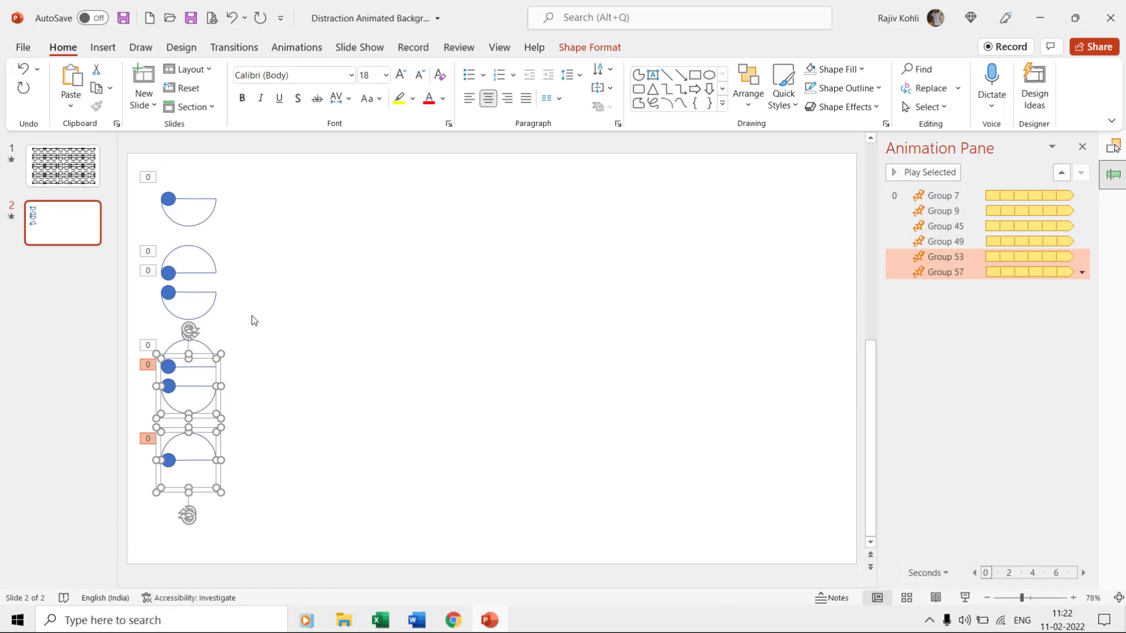
key("ctrl+d")
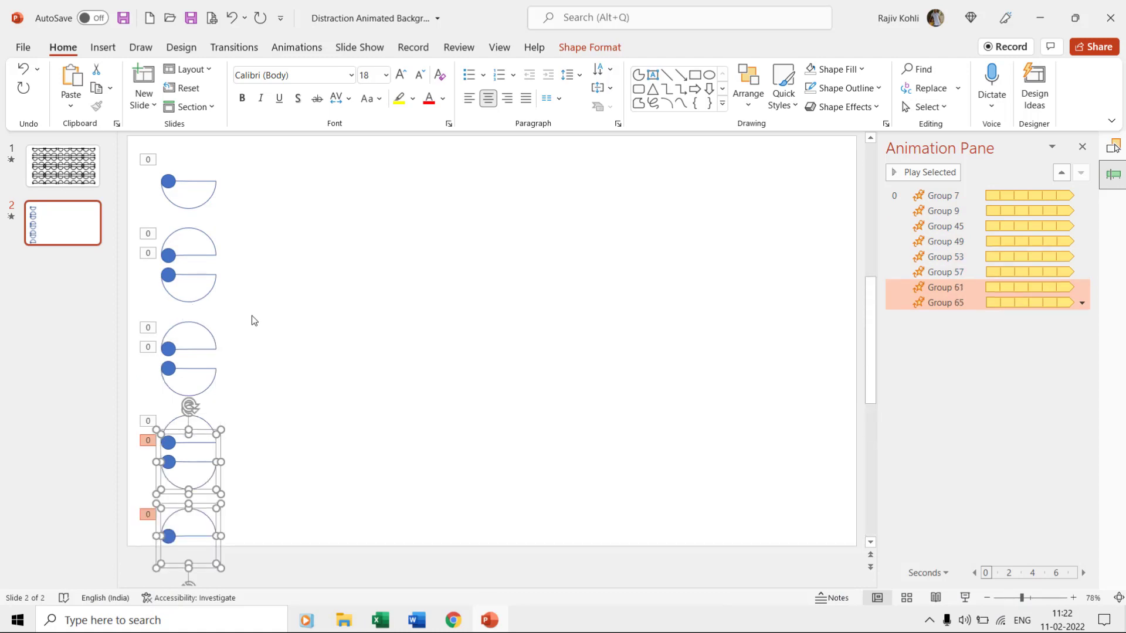
left_click(302, 316)
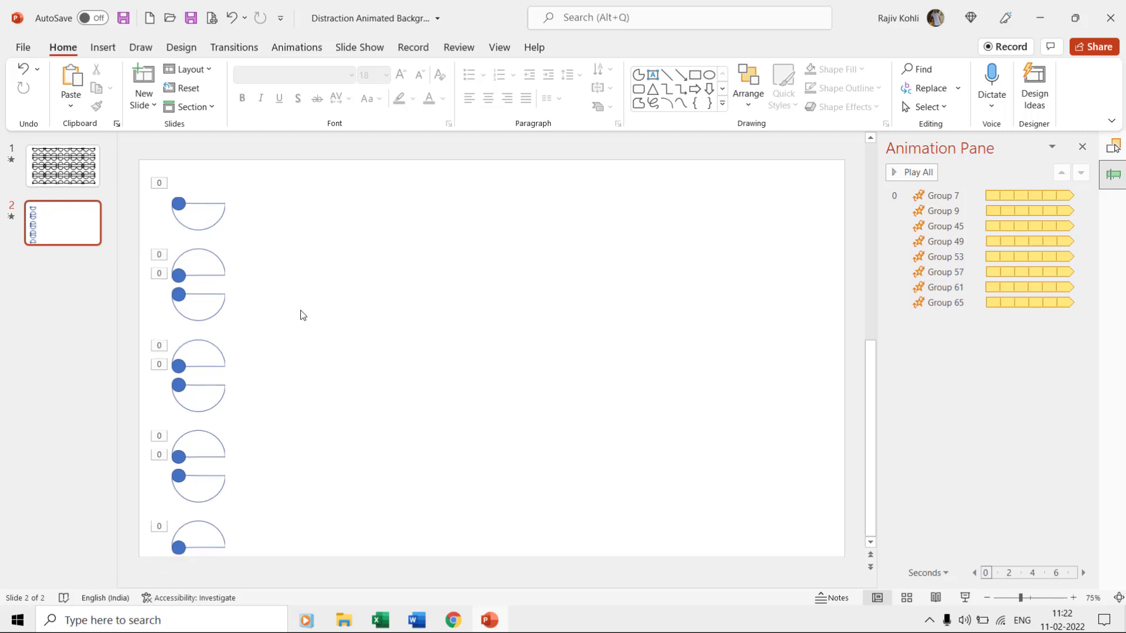
key("ctrl+a")
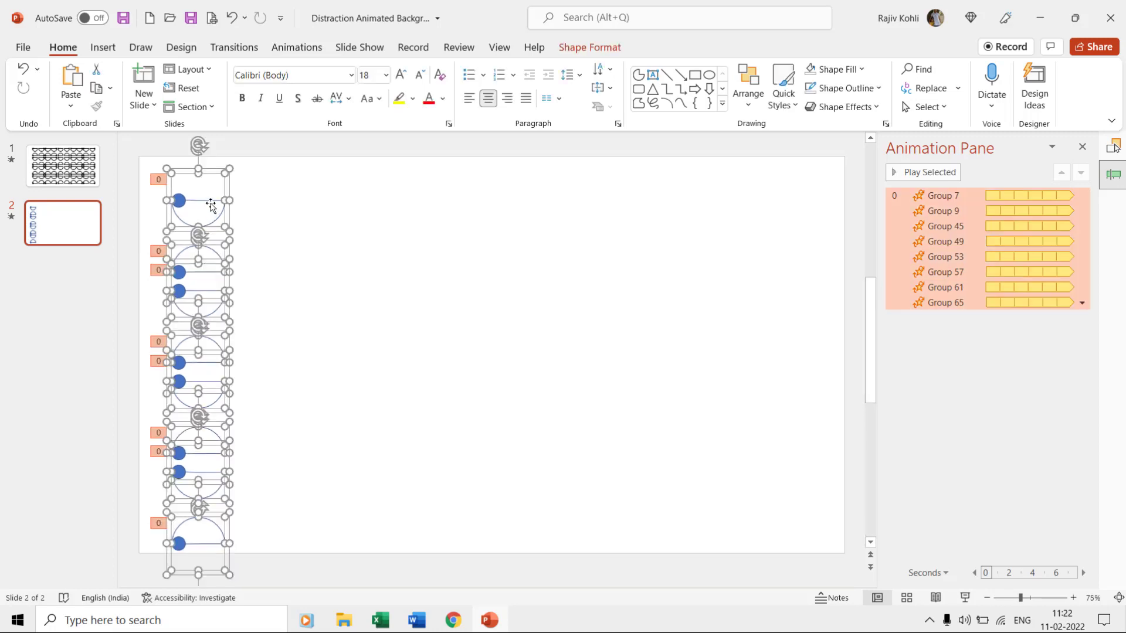
mouse_move(211, 205)
left_mouse_down()
mouse_move(197, 181)
mouse_move(205, 193)
left_mouse_up()
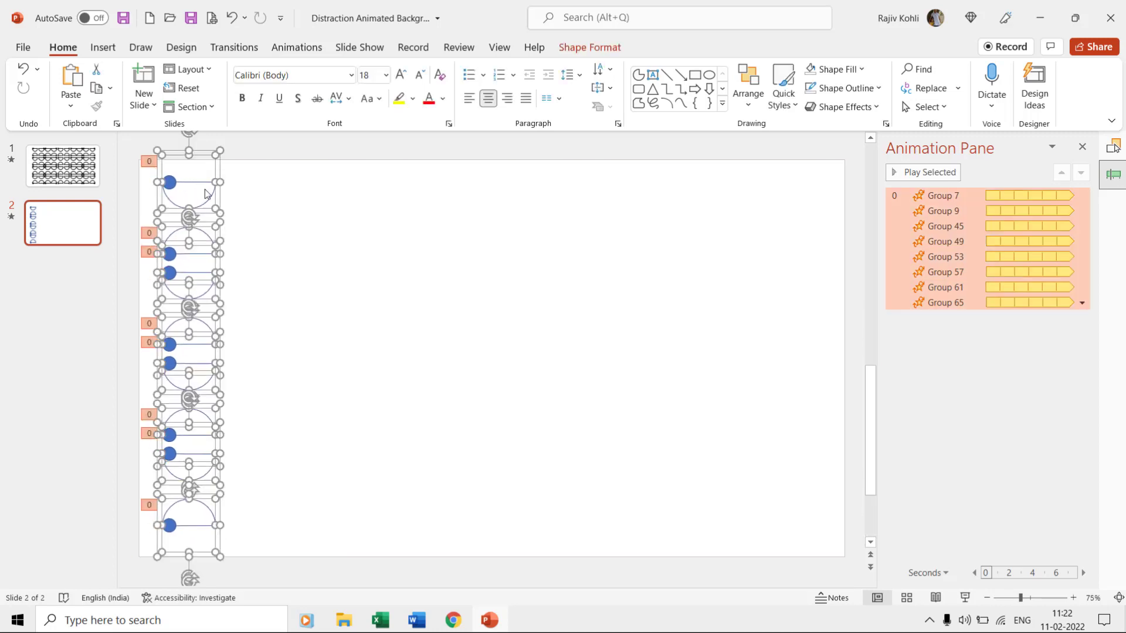
key("Escape")
- Give Group 45's Spin a start delay of 0.10 seconds
double_click(968, 212)
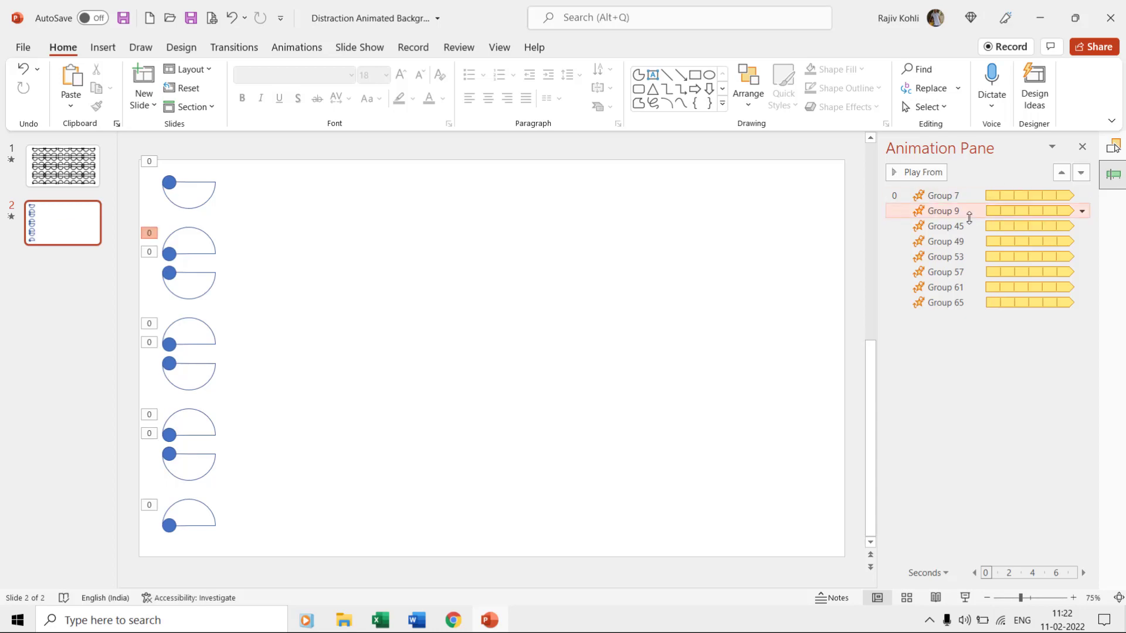
key("Escape")
left_click(962, 226)
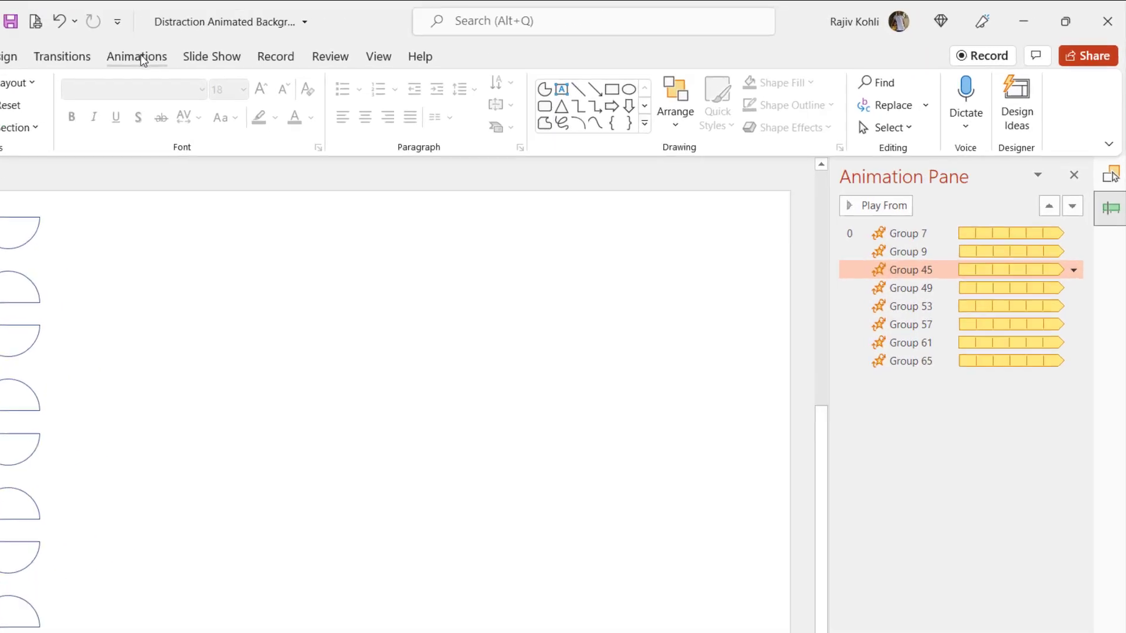
left_click(296, 47)
double_click(976, 107)
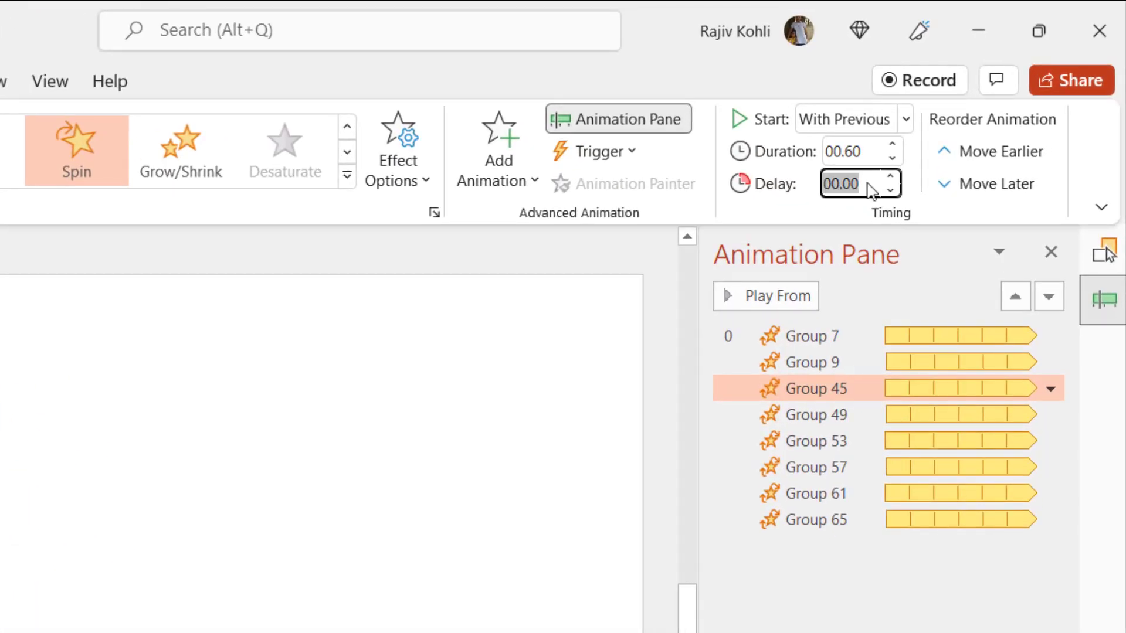
key("Return")
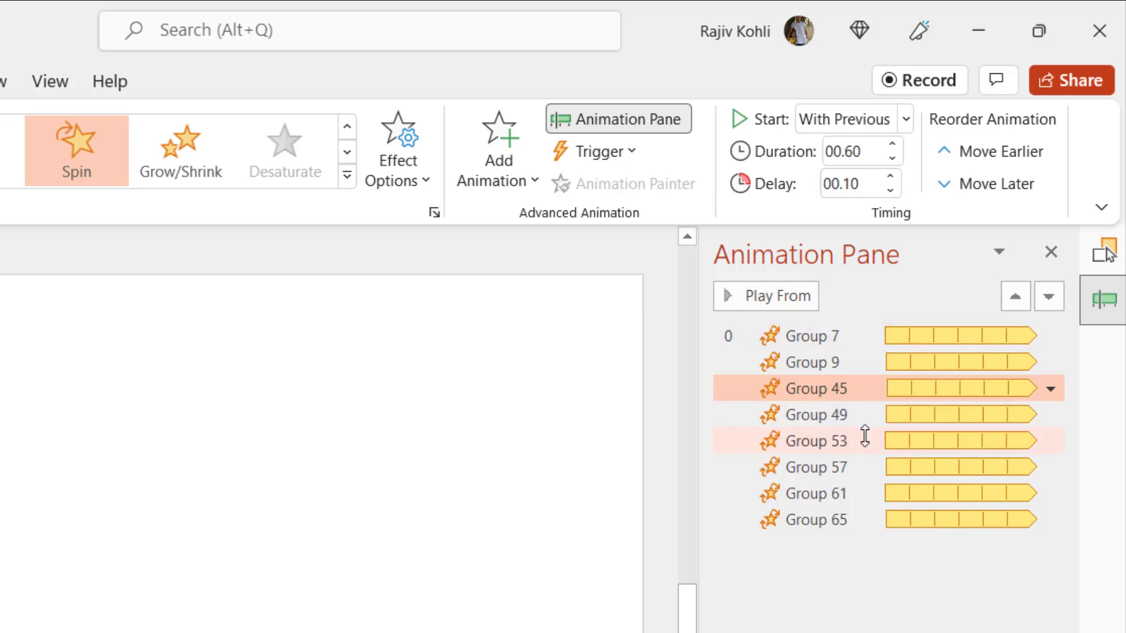
- Set the Spin delays of Groups 49 and 53 to 0.15 and 0.20 seconds
left_click(864, 439)
left_click(862, 418)
left_click(862, 191)
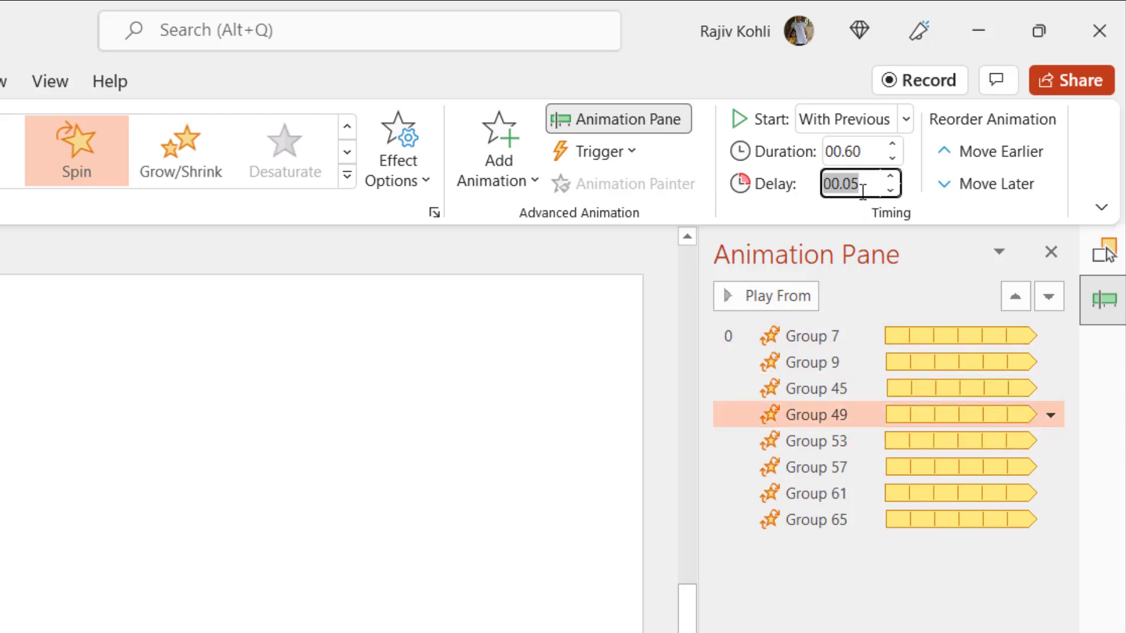
type(".15")
key("Return")
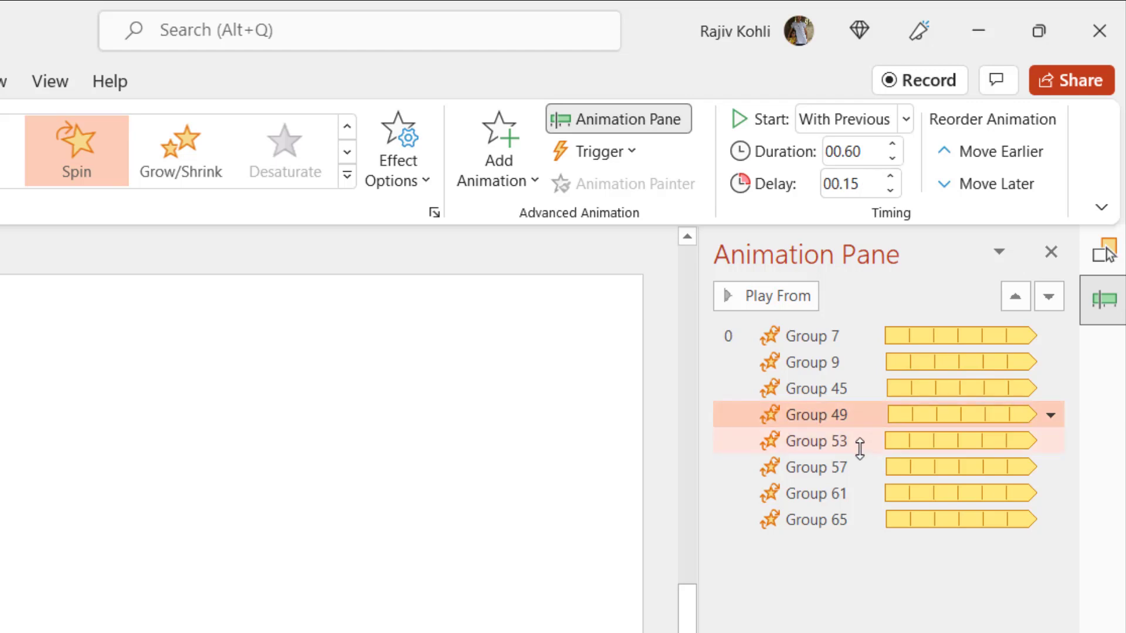
left_click(859, 445)
left_click(870, 183)
type(".20")
key("Return")
- Set the Spin delays of Groups 57, 61 and 65 to 0.25, 0.30 and 0.35 seconds
left_click(844, 468)
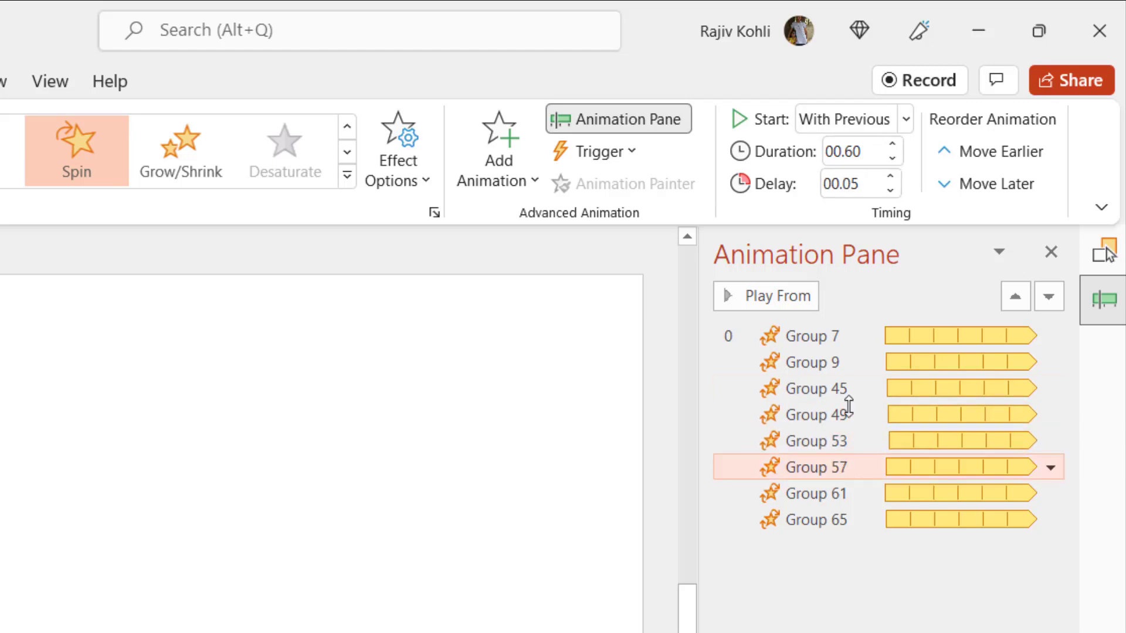
left_click(844, 182)
type(".25")
key("Return")
left_click(815, 493)
left_click(862, 183)
type(".30")
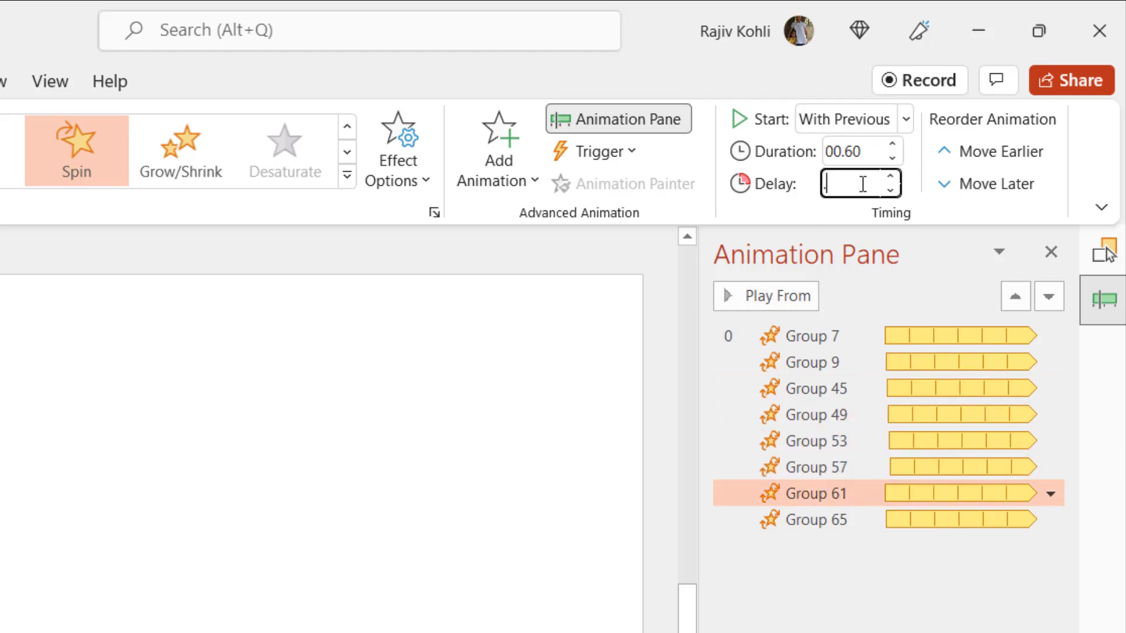
key("Return")
left_click(815, 520)
left_click(875, 183)
type(".35")
key("Return")
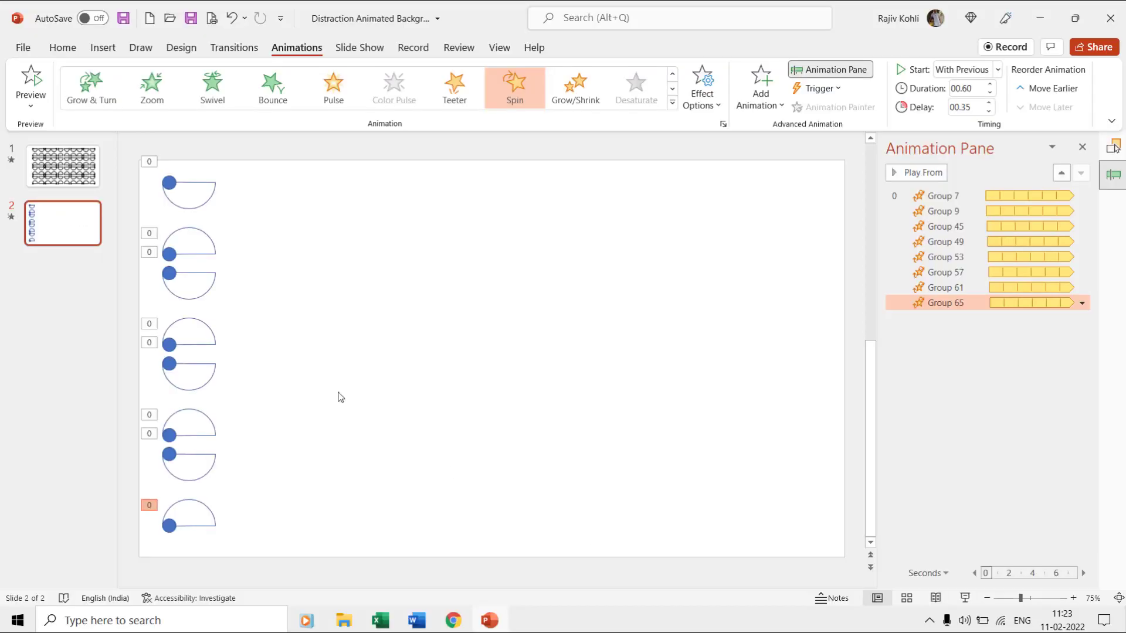
- Select all half-circle groups and Ctrl-drag a copy to the right, creating Groups 69–97
key("ctrl+a")
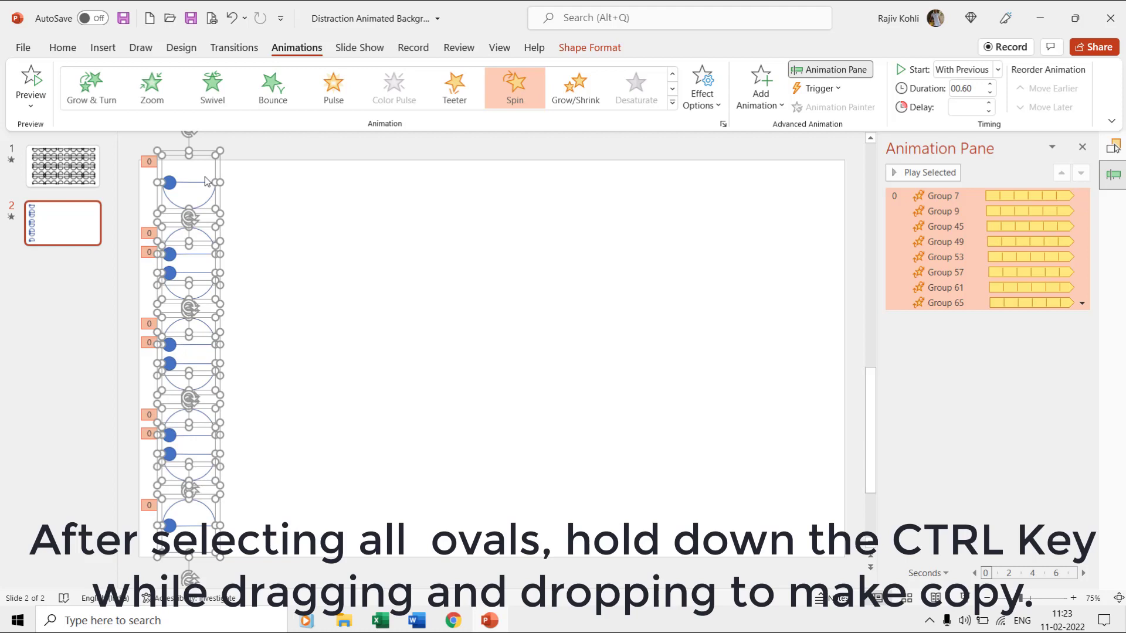
left_click_drag(202, 183, 268, 195)
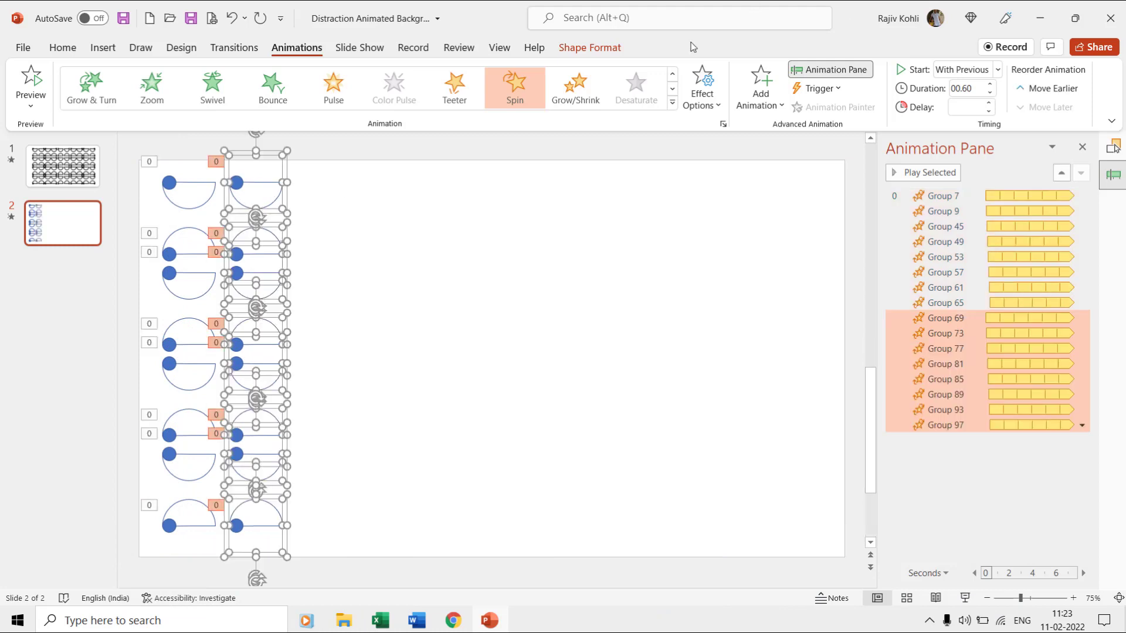
- Flip the copied column horizontally
left_click(621, 52)
left_click(874, 108)
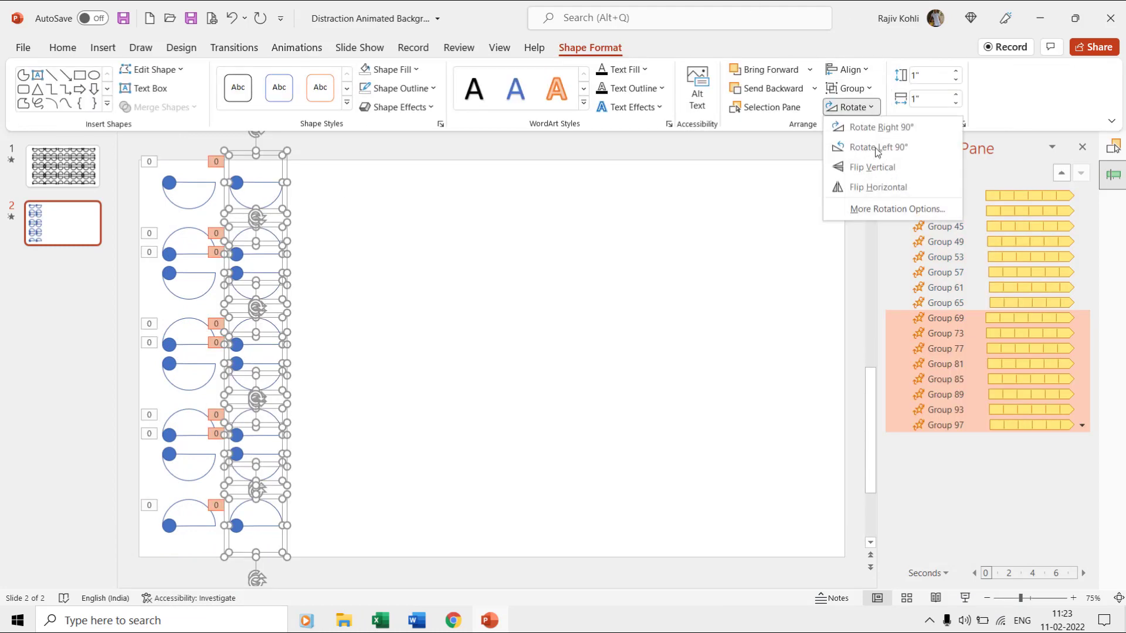
left_click(880, 187)
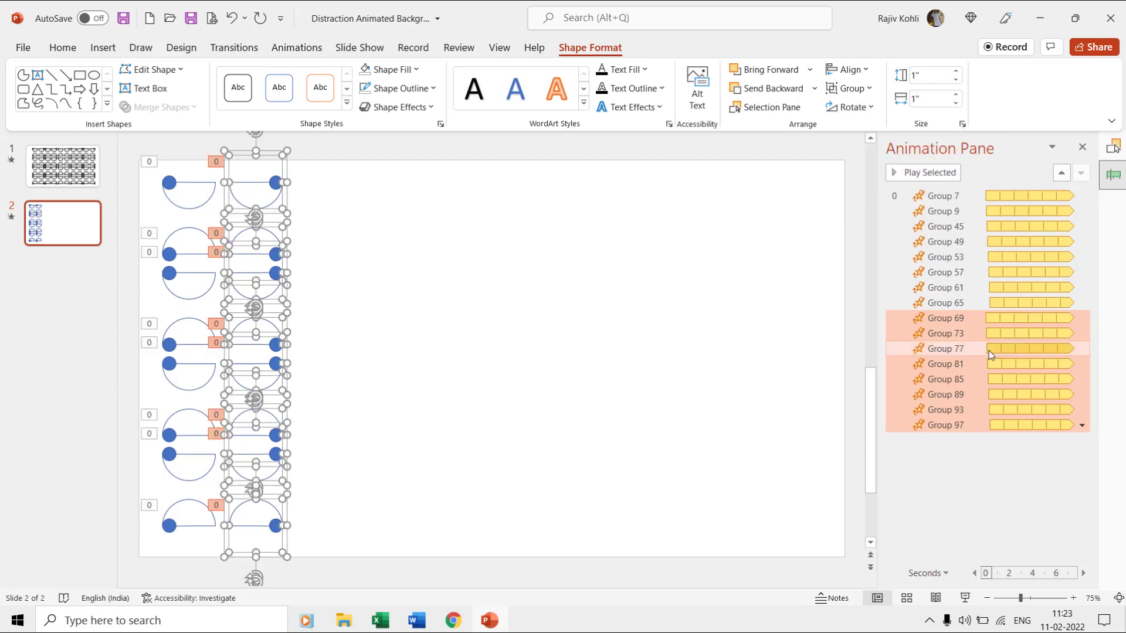
key("Escape")
- Make the Spin of Groups 69, 77, 85 and 93 turn clockwise
left_click(960, 347, "ctrl")
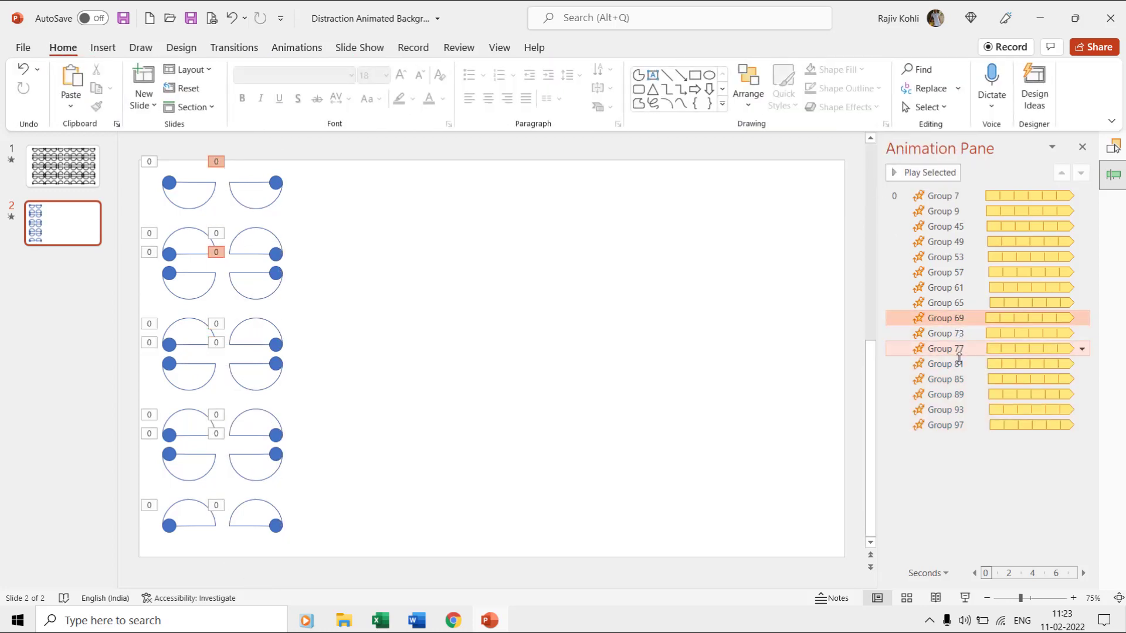
left_click(951, 380, "ctrl")
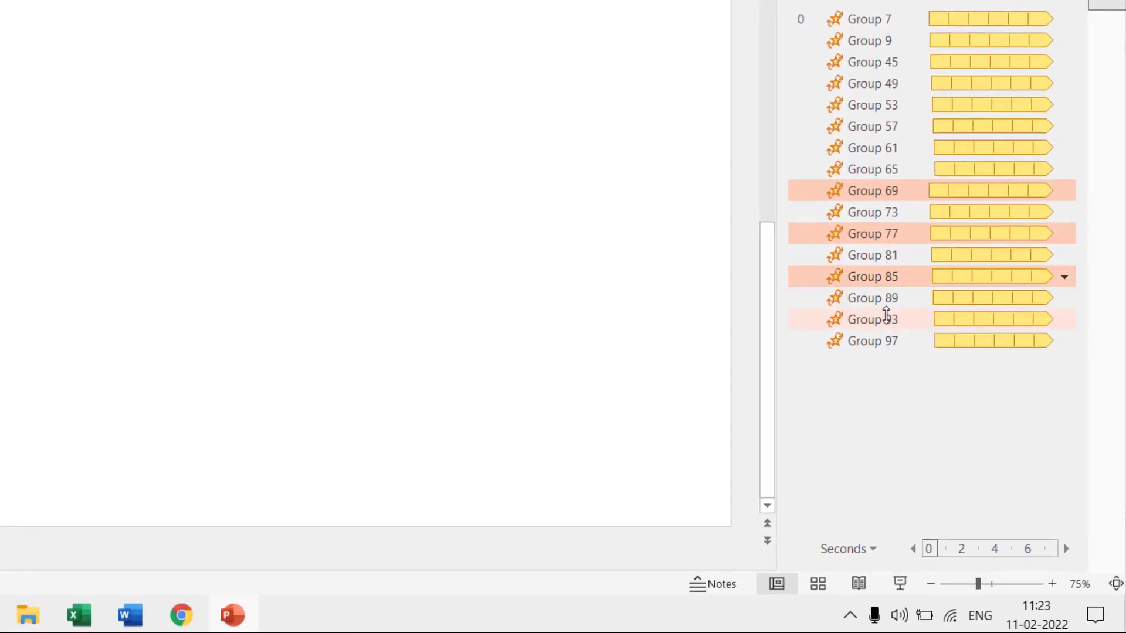
left_click(888, 317, "ctrl")
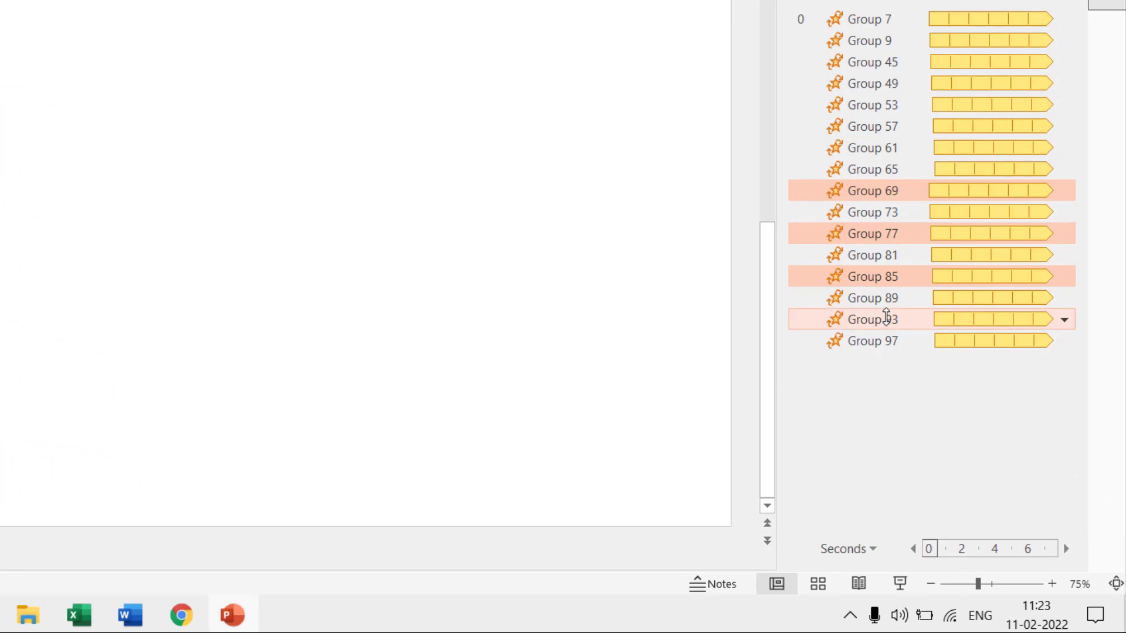
right_click(887, 320)
left_click(938, 415)
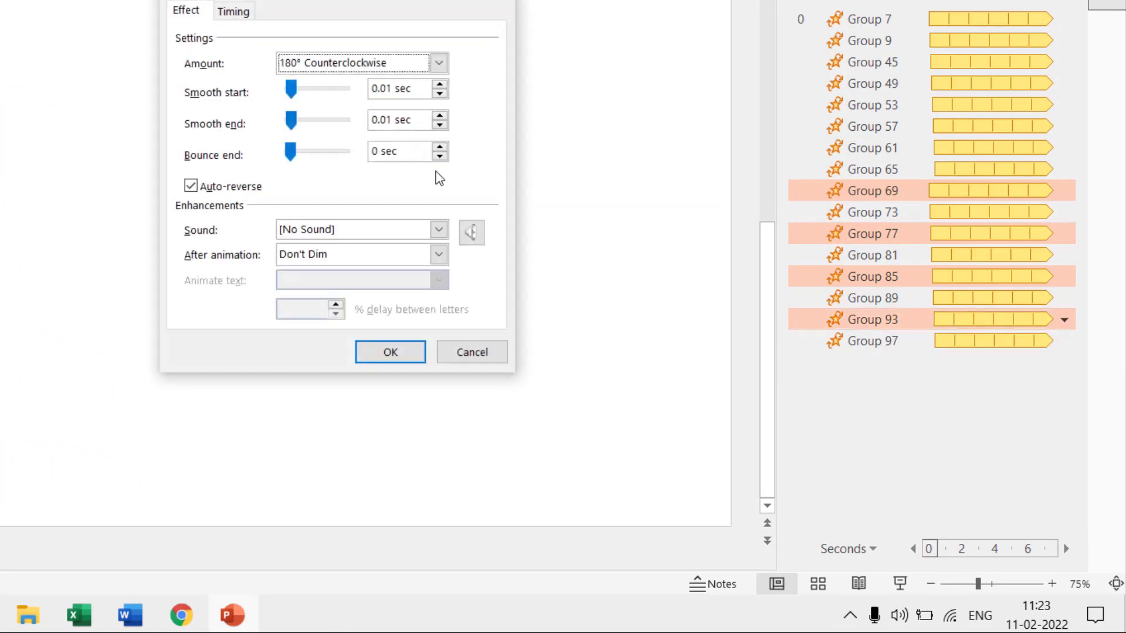
left_click(326, 64)
left_click(364, 209)
left_click(389, 352)
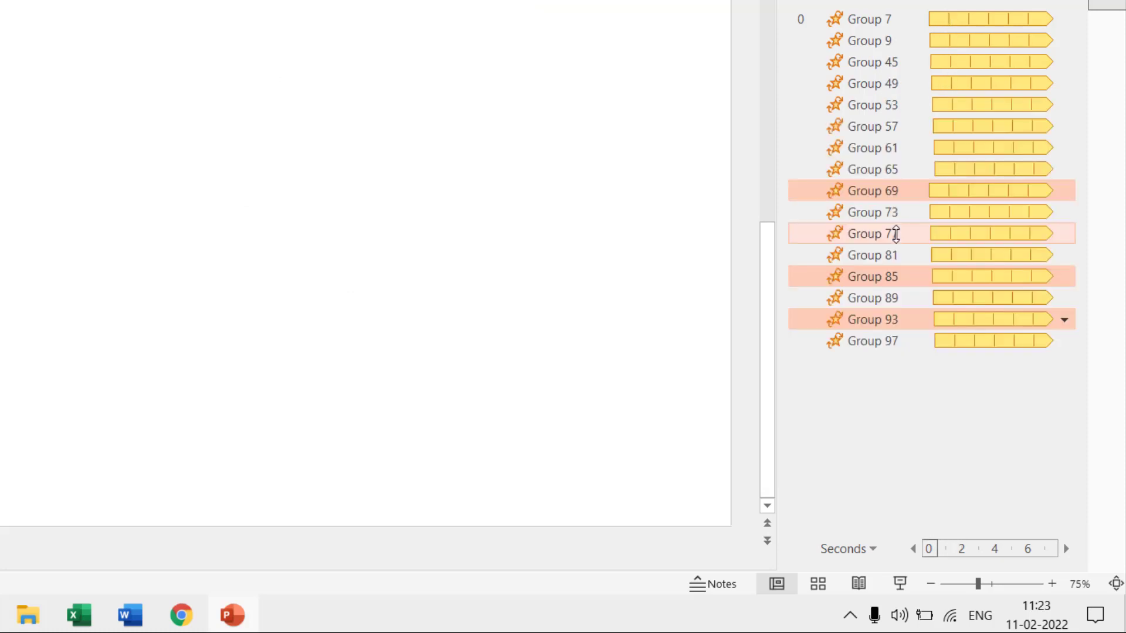
- Make the Spin of Groups 73, 81, 89 and 97 turn counterclockwise
left_click(879, 212)
left_click(884, 257, "ctrl")
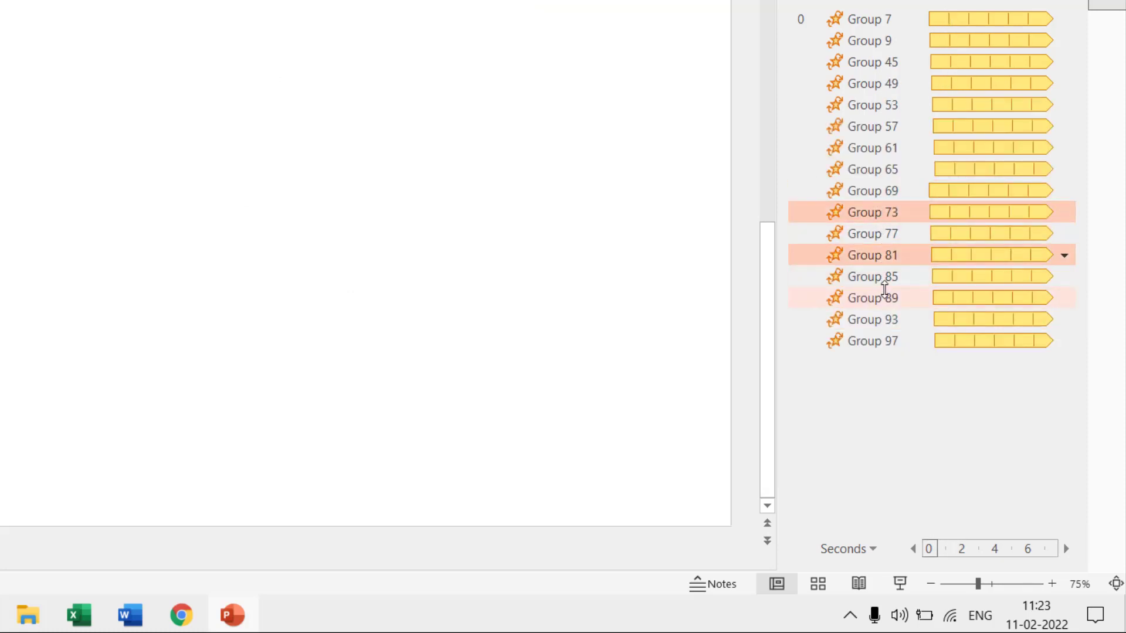
left_click(888, 300, "ctrl")
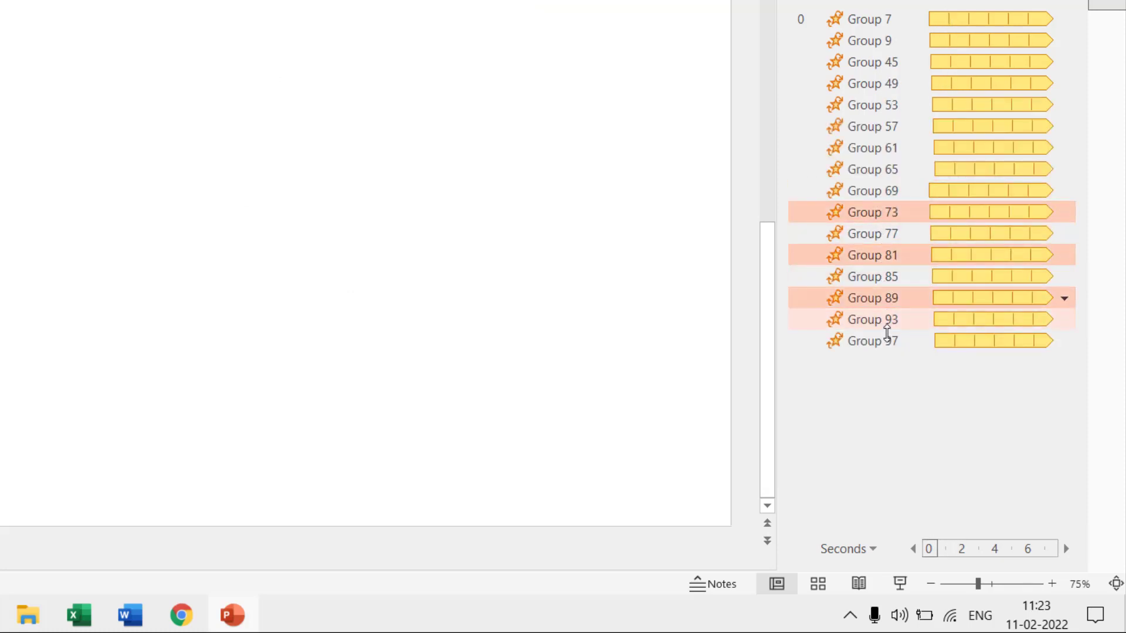
right_click(888, 343)
left_click(935, 440)
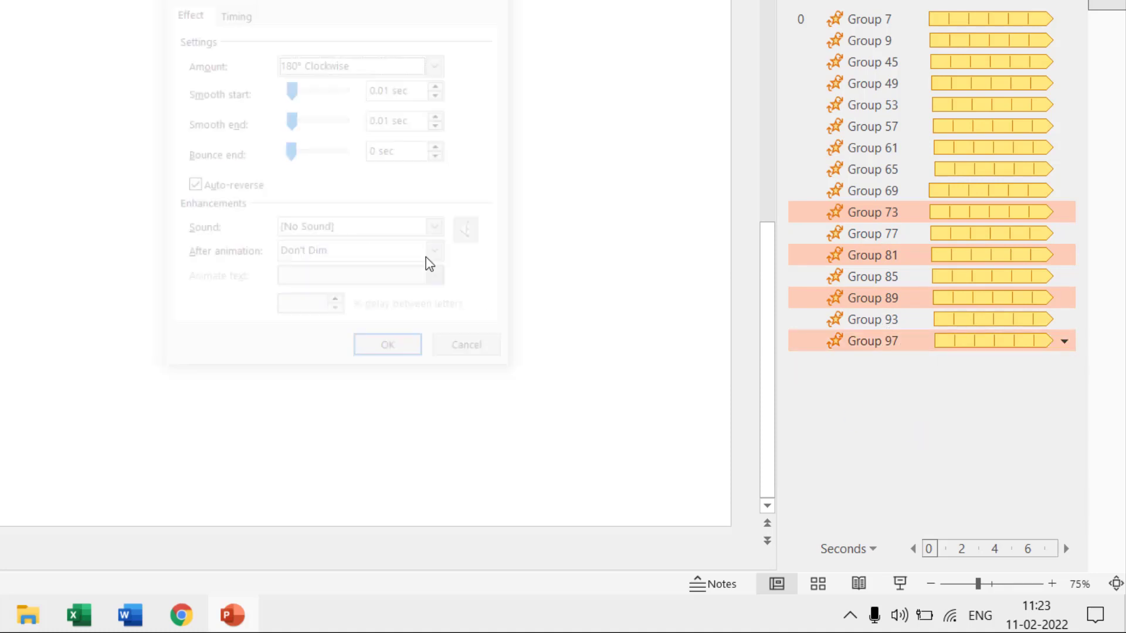
left_click(350, 63)
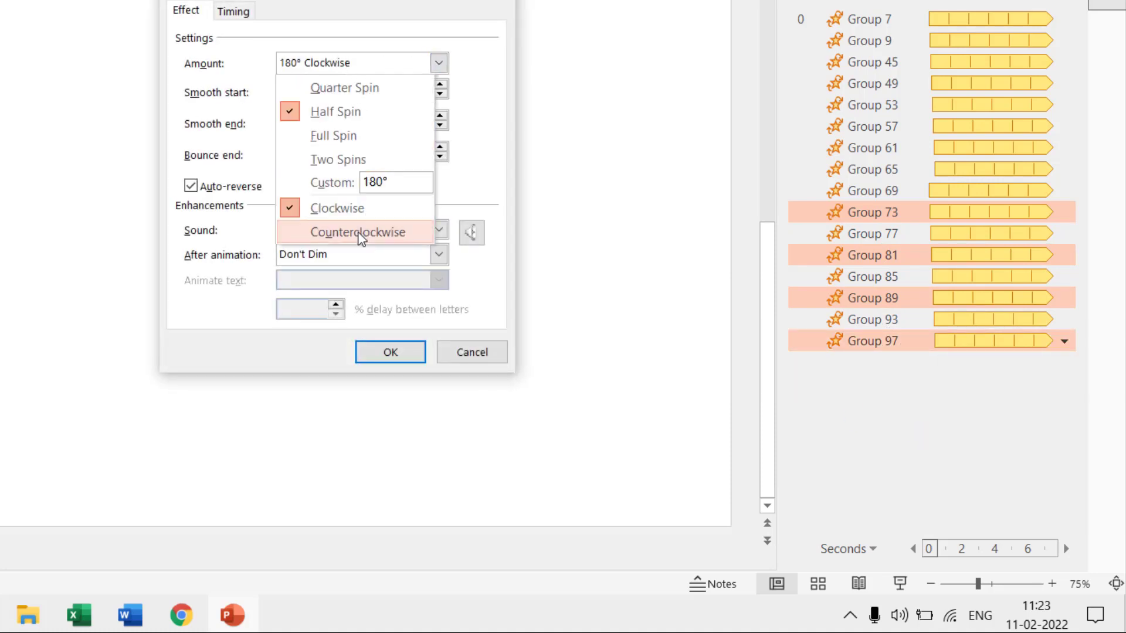
left_click(360, 232)
left_click(399, 353)
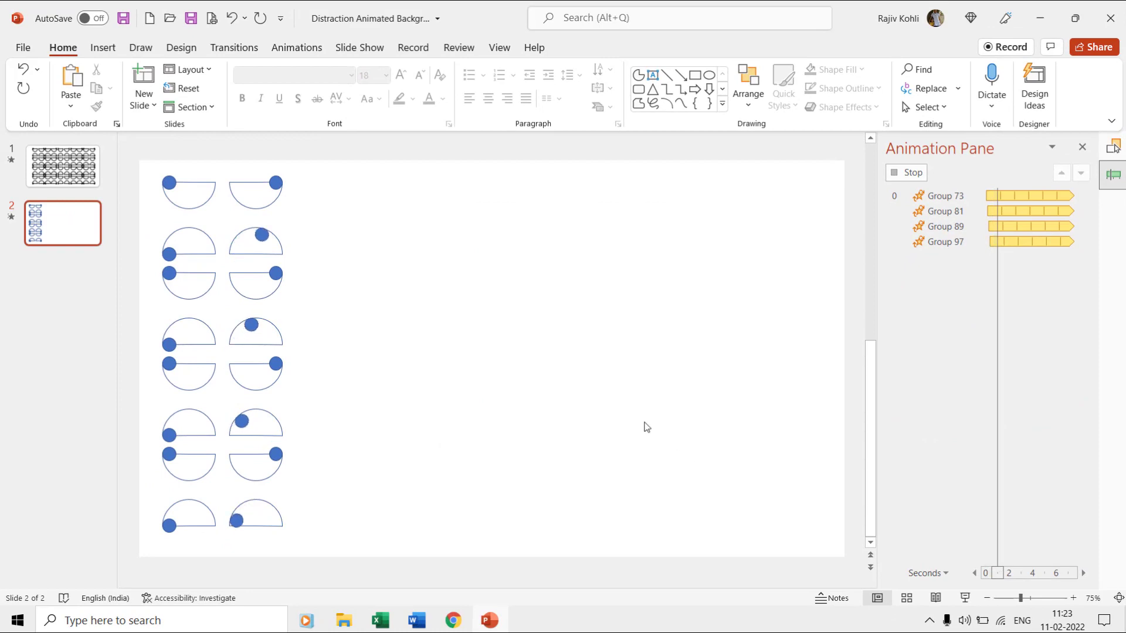
- Copy the two-column block rightward three times across the slide, up to Group 289
left_click(305, 220)
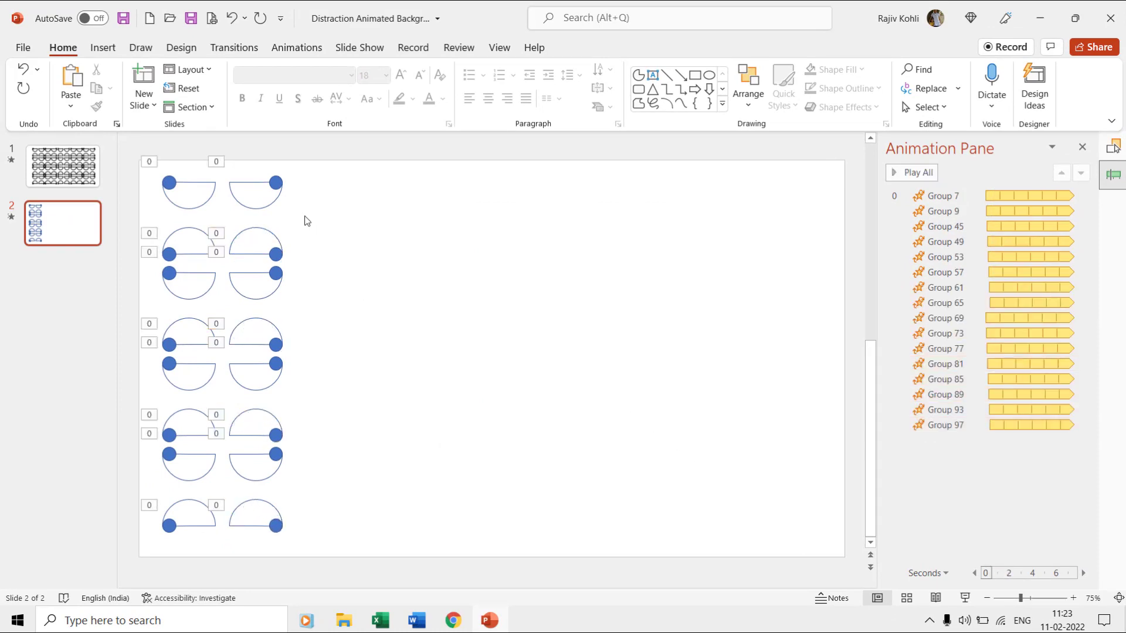
key("ctrl+a")
left_click_drag(262, 187, 398, 189)
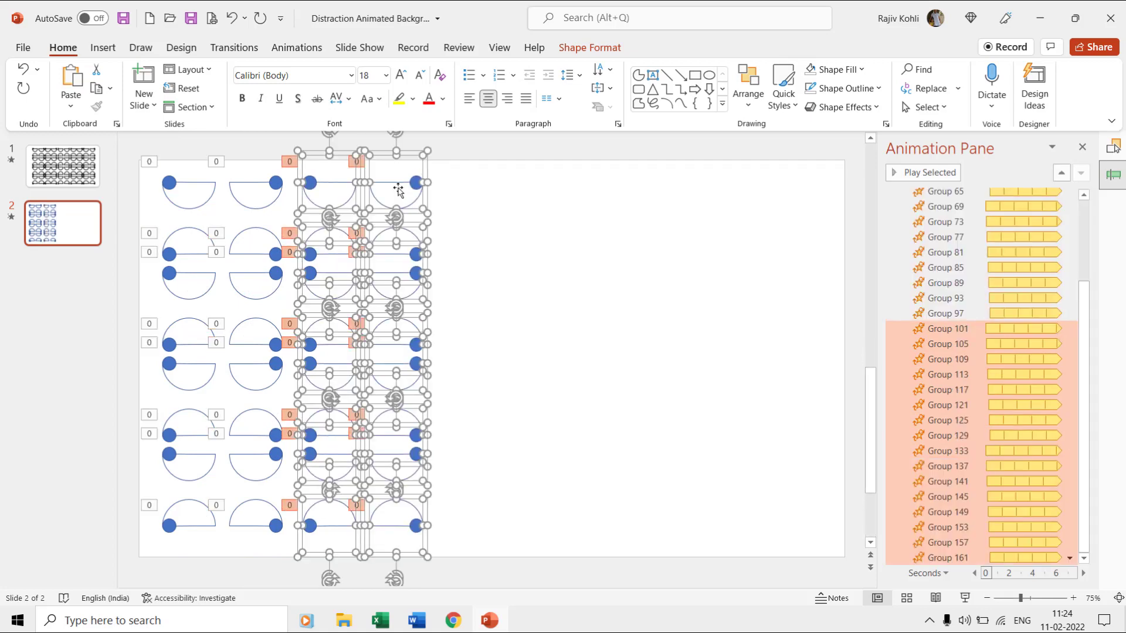
key("ctrl+d")
key("ctrl+d")
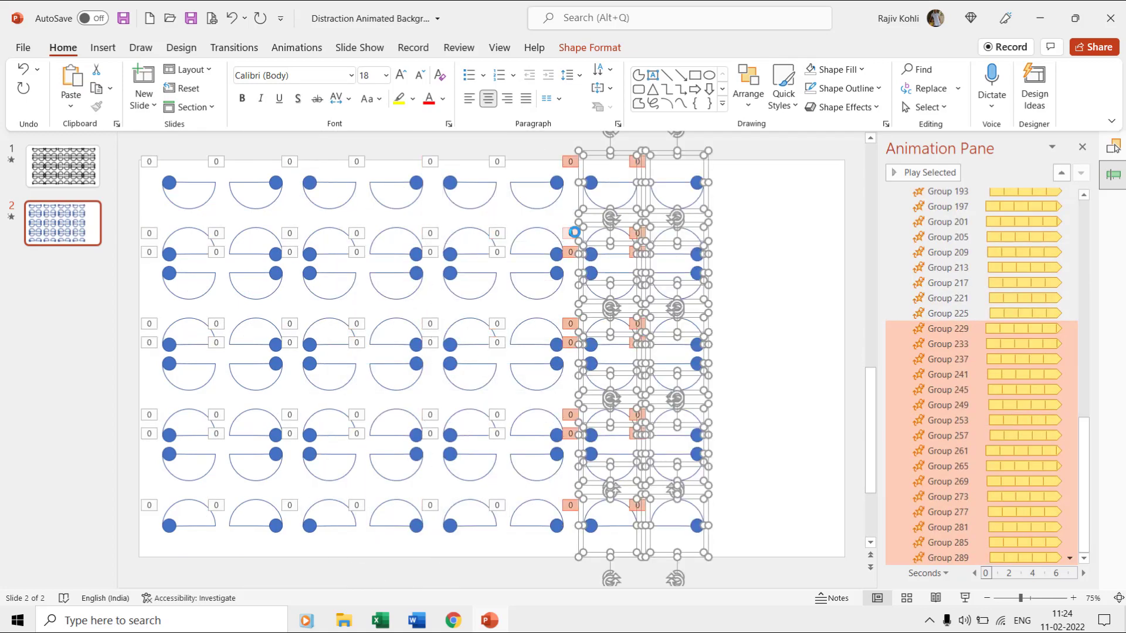
key("ctrl+d")
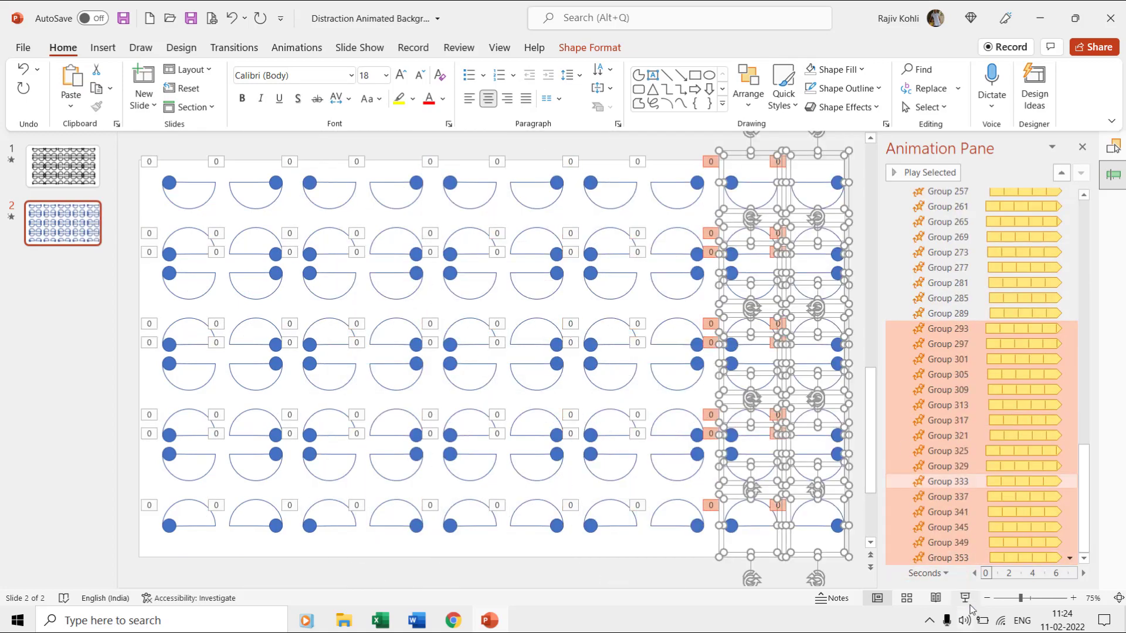